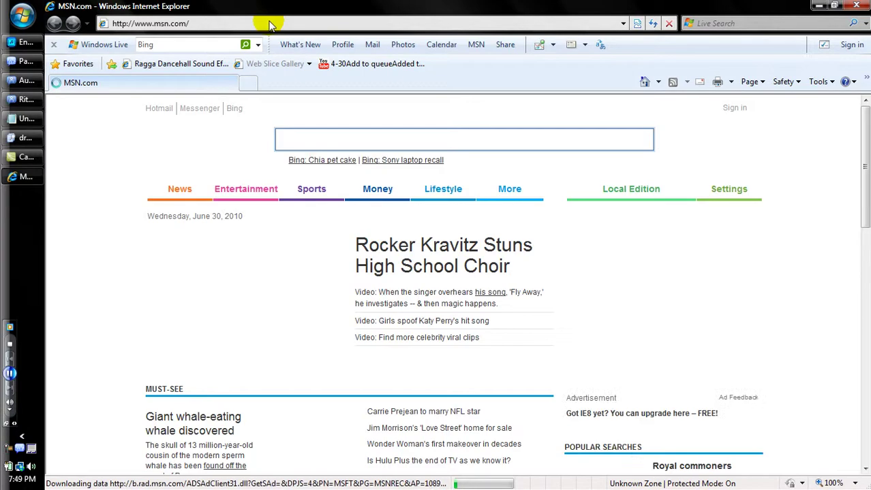
Enter the misspelled address bittorent.com, which lands on the Bittorrent.net portal.
left_click(269, 23)
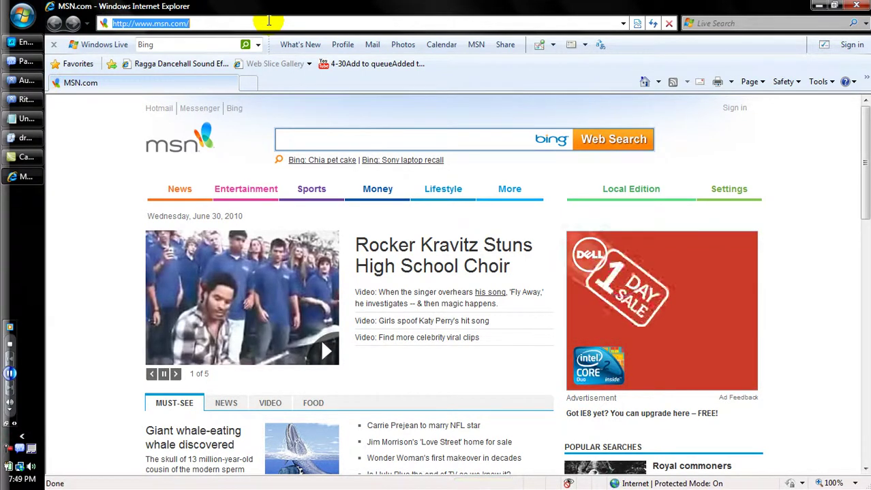
type("bittorent")
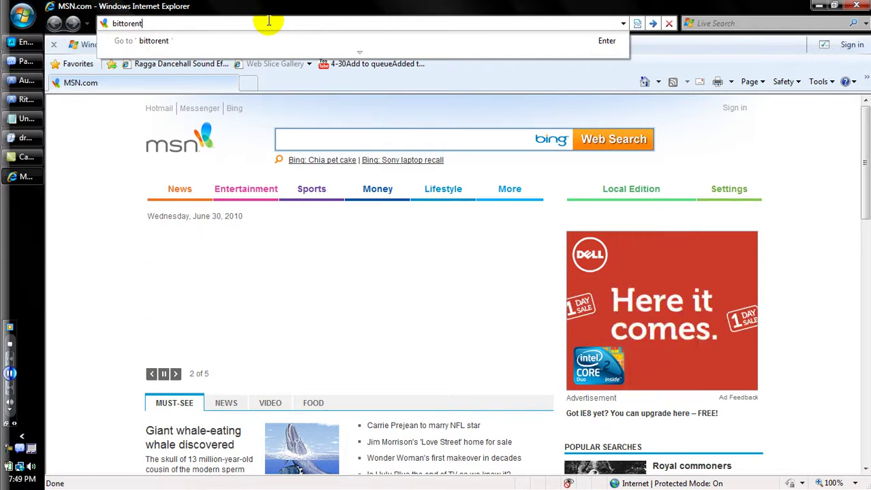
type(".com")
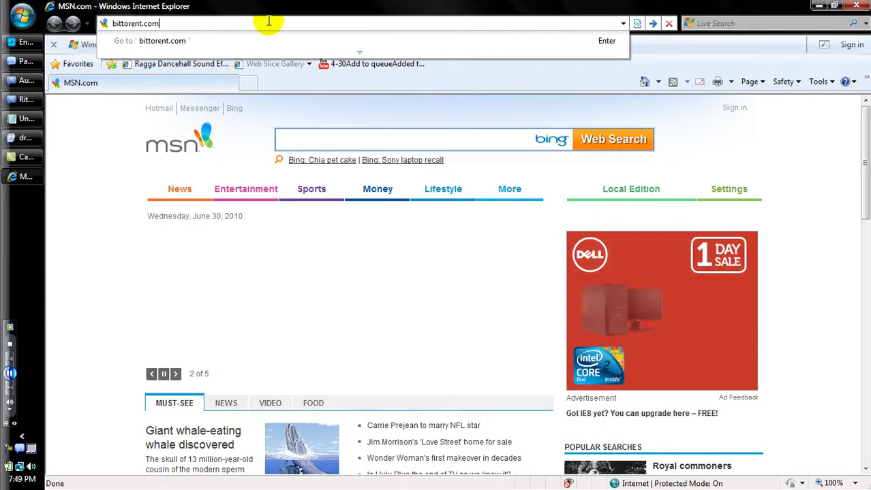
key("Return")
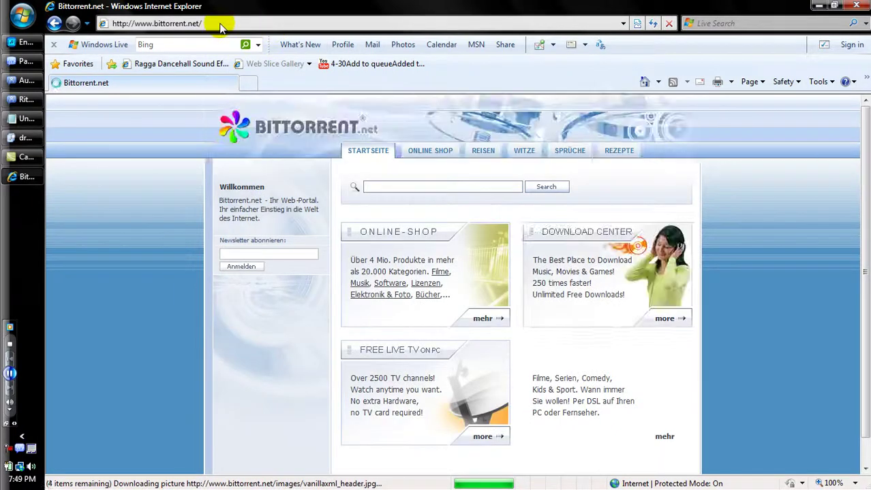
left_click(220, 23)
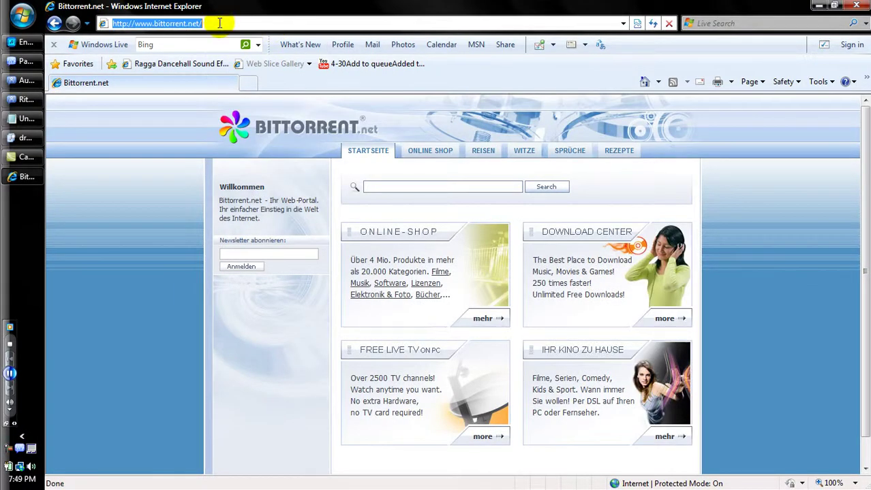
left_click(219, 23)
key("BackSpace")
key("BackSpace")
key("BackSpace")
key("BackSpace")
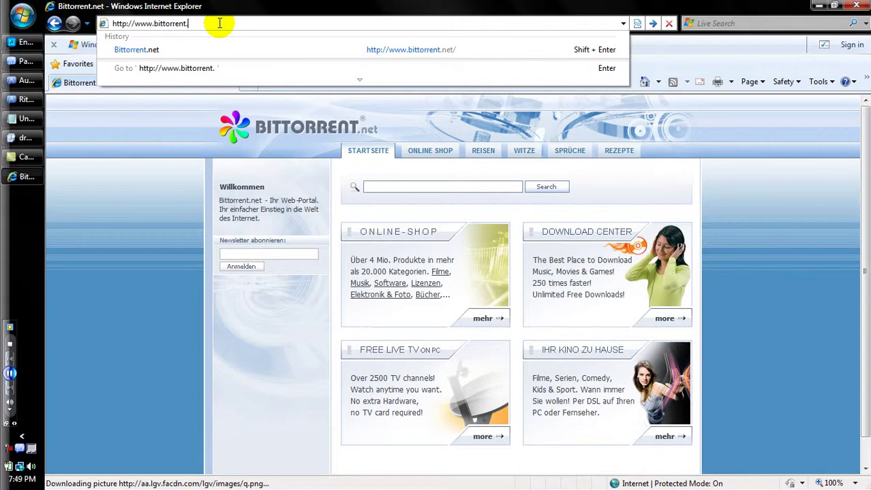
type("com")
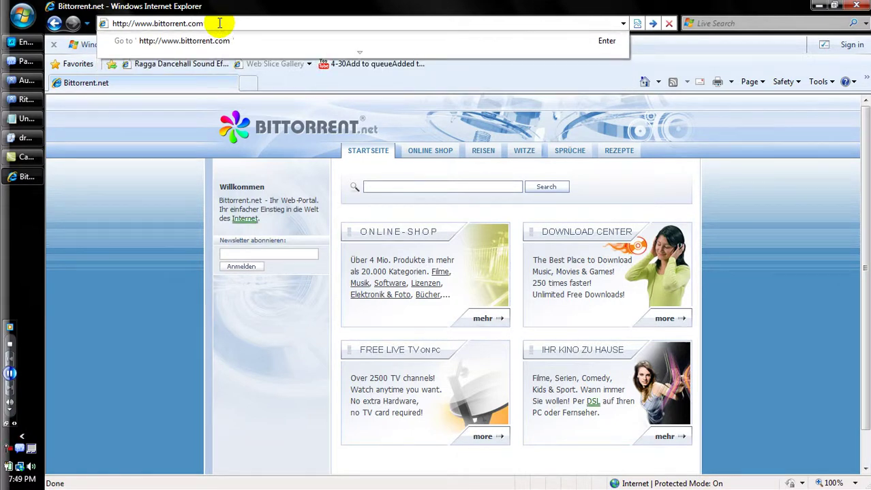
key("Return")
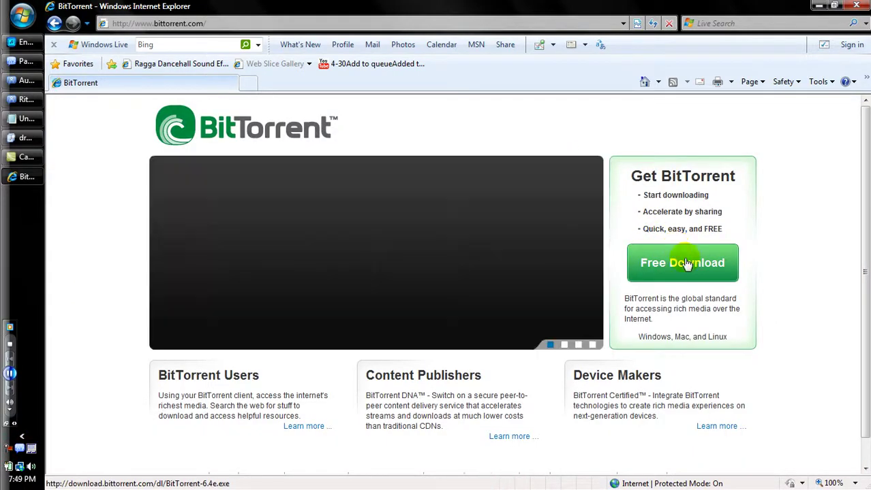
Restart the BitTorrent-6.4c.exe download after cancelling the first prompt and closing the survey, choosing Run.
left_click(686, 264)
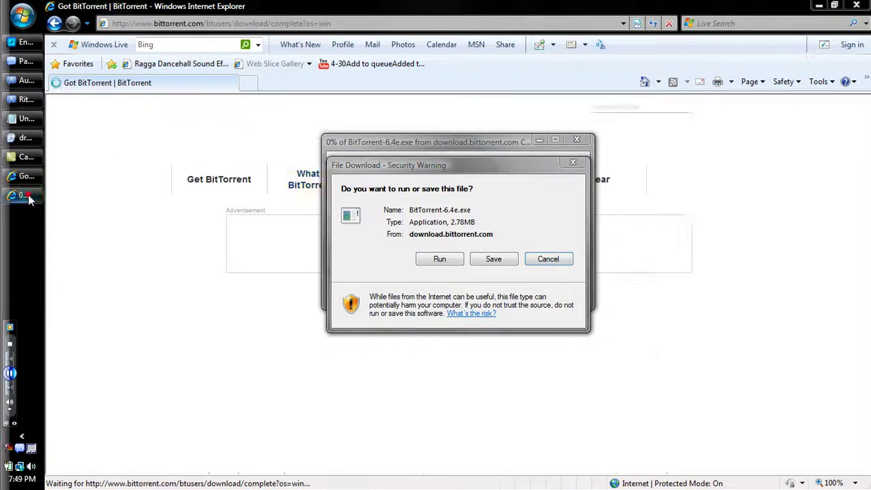
left_click(545, 262)
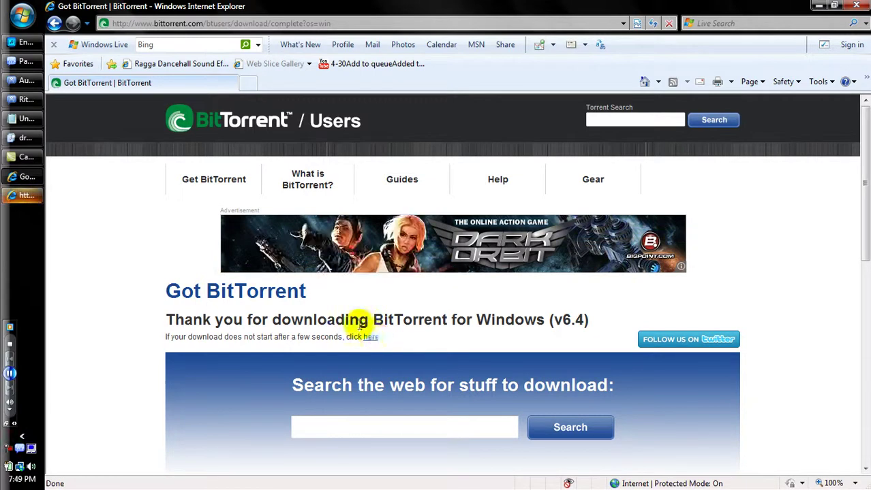
left_click(26, 196)
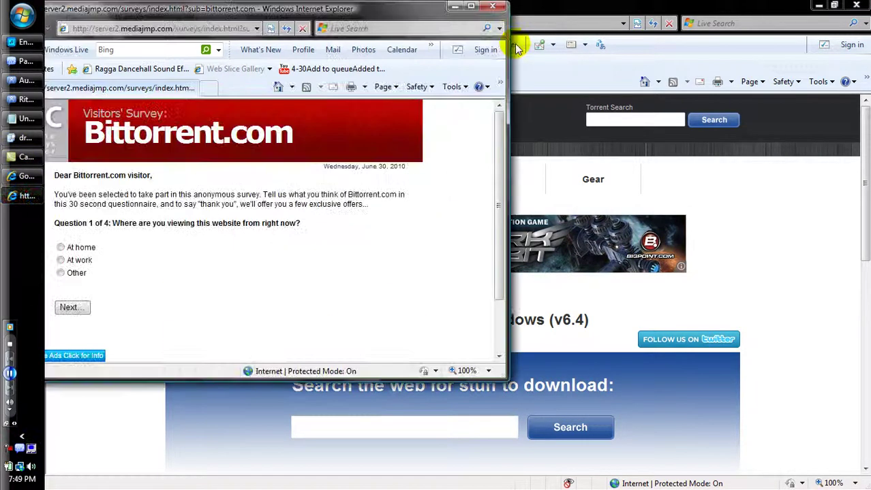
left_click(493, 7)
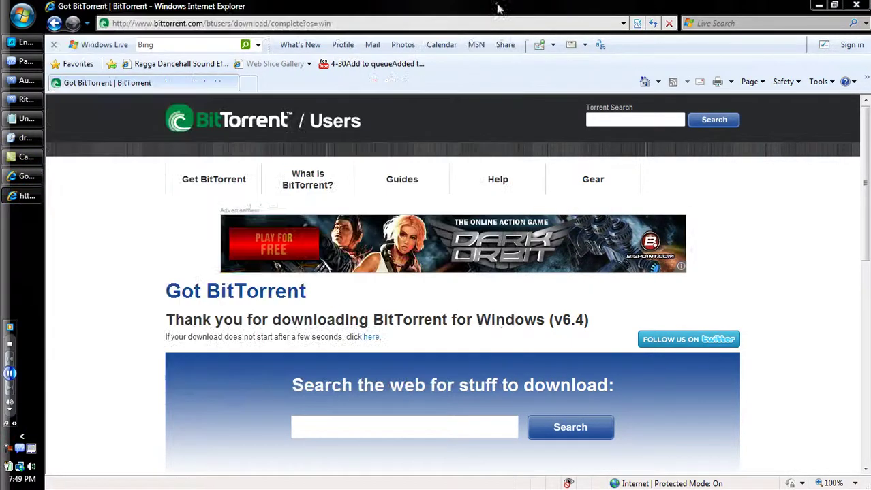
left_click(370, 338)
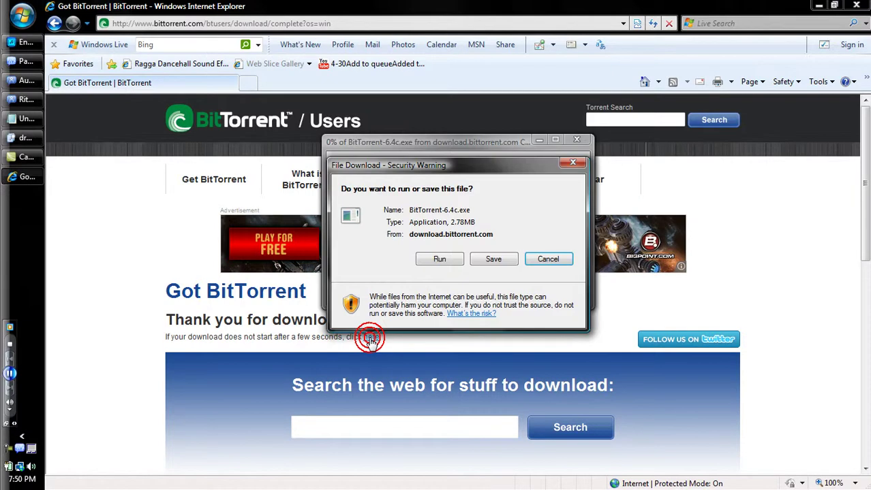
left_click(455, 262)
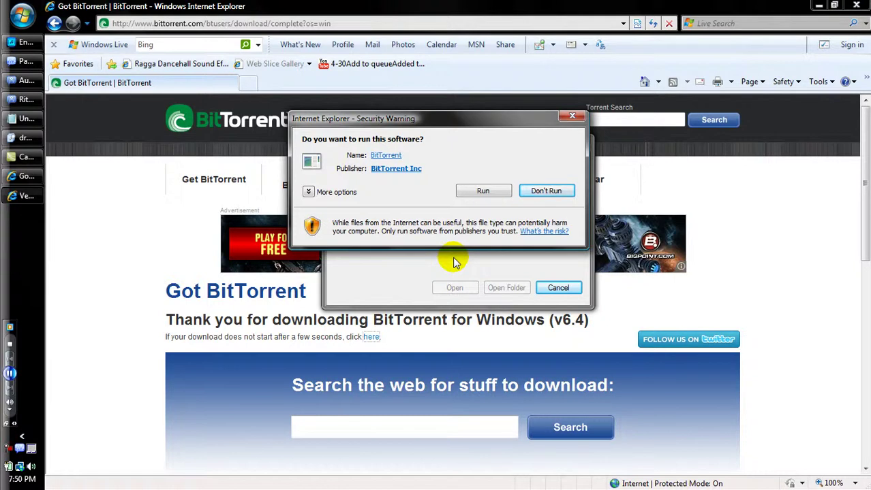
Approve running the downloaded BitTorrent software in the security warning.
left_click(483, 193)
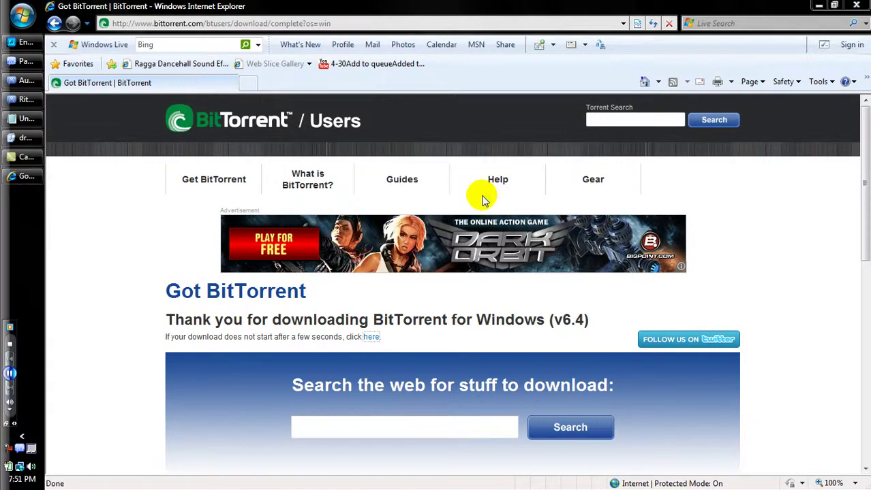
Run the installer, accept the license, and keep the default install location and Start Menu folder.
left_click(497, 264)
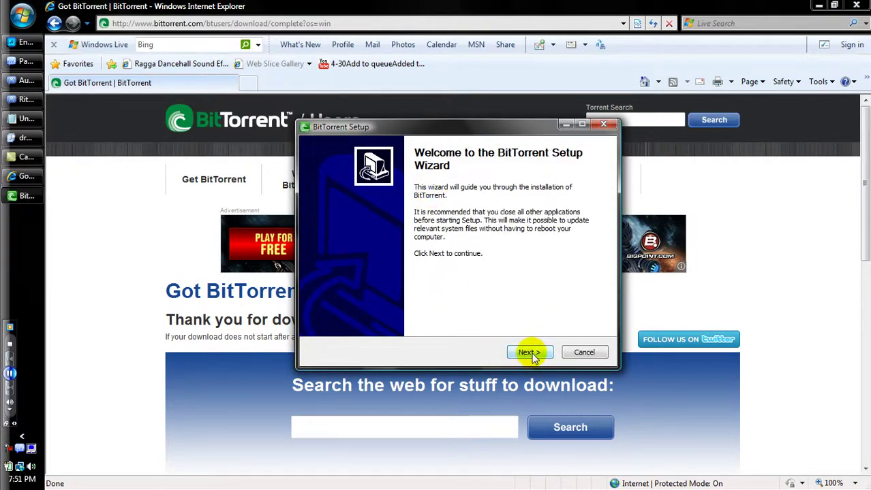
left_click(528, 353)
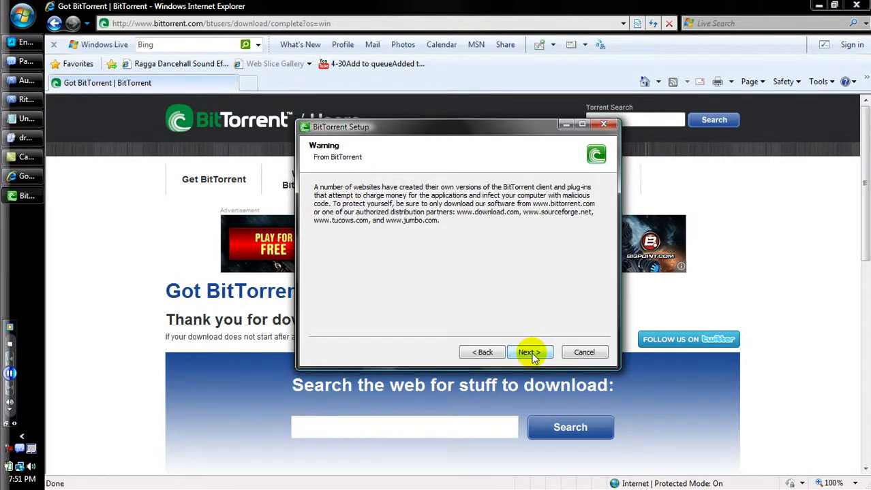
left_click(528, 353)
left_click(529, 353)
left_click(529, 352)
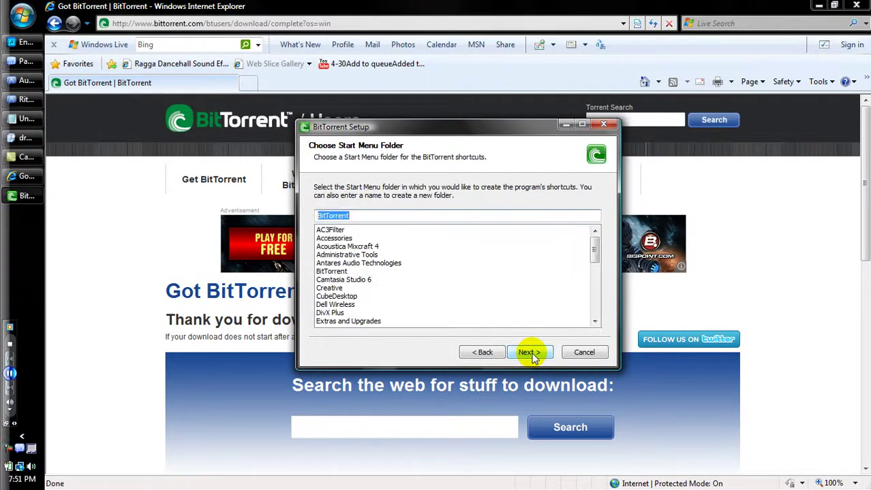
left_click(530, 353)
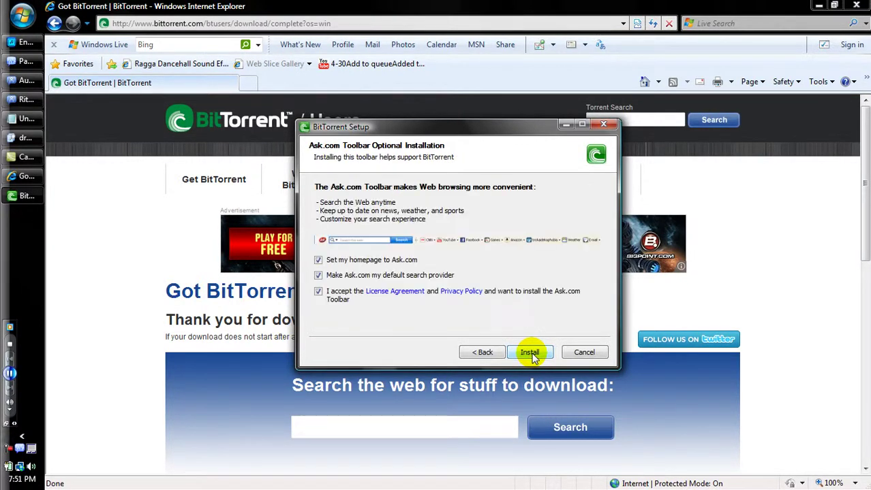
Decline the Ask.com homepage, search provider and toolbar, then install and finish.
left_click(318, 261)
left_click(318, 275)
left_click(318, 291)
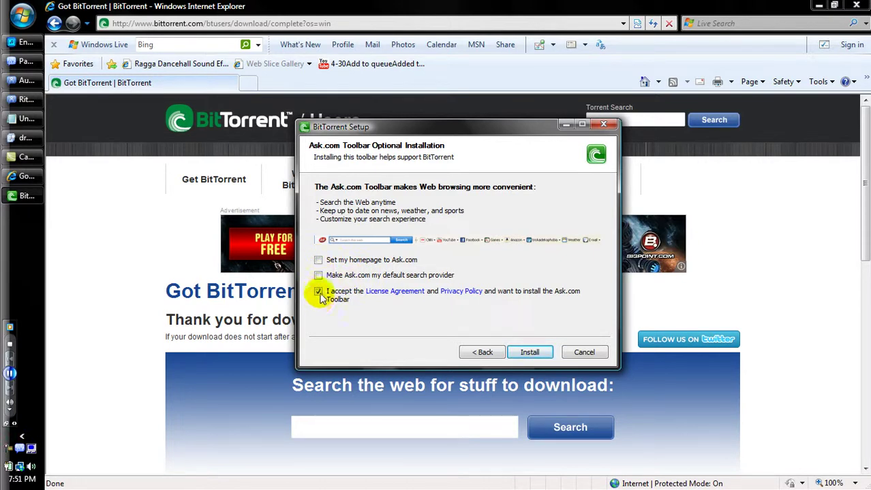
left_click(531, 352)
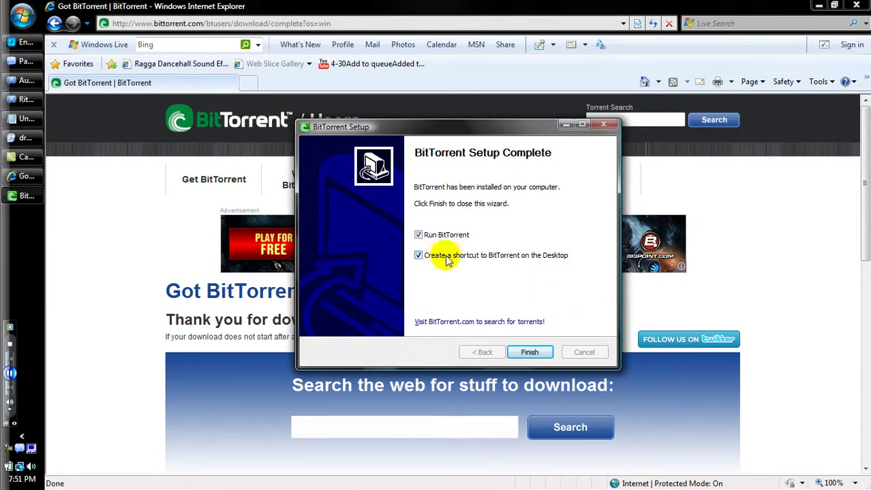
left_click(532, 352)
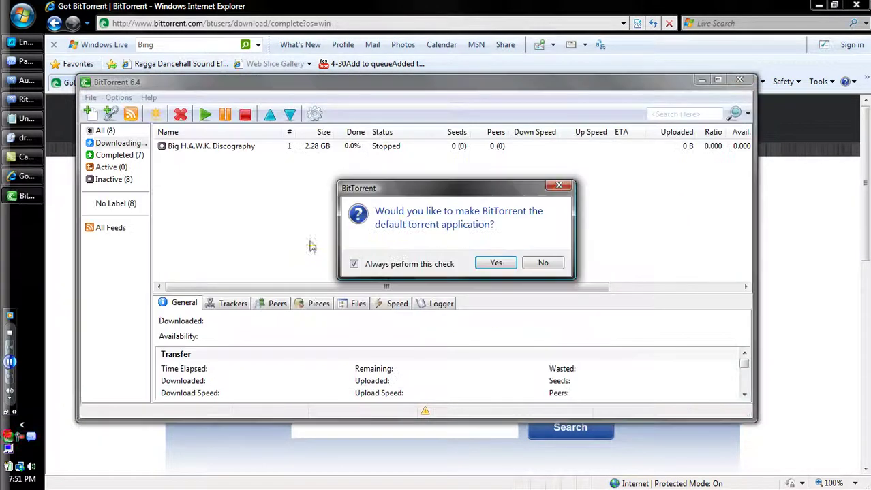
Make BitTorrent the default torrent app, then open the Big H.A.W.K. Discography torrent's folder.
left_click(498, 264)
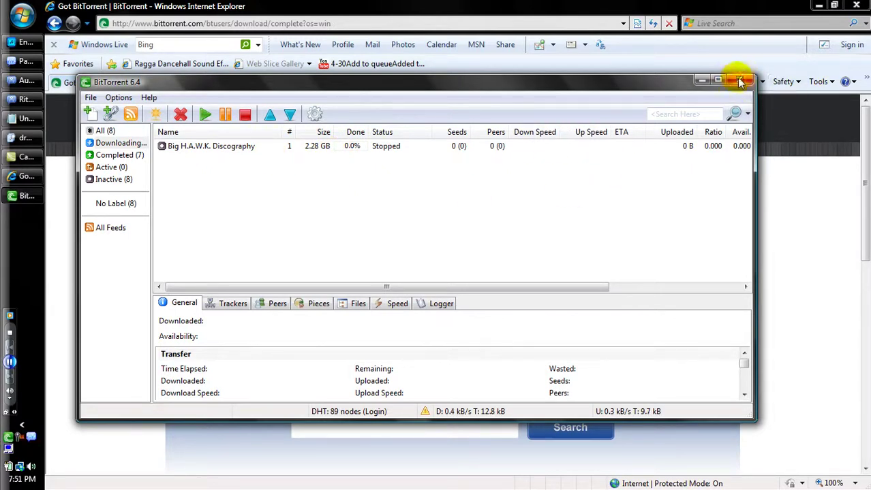
left_click(698, 80)
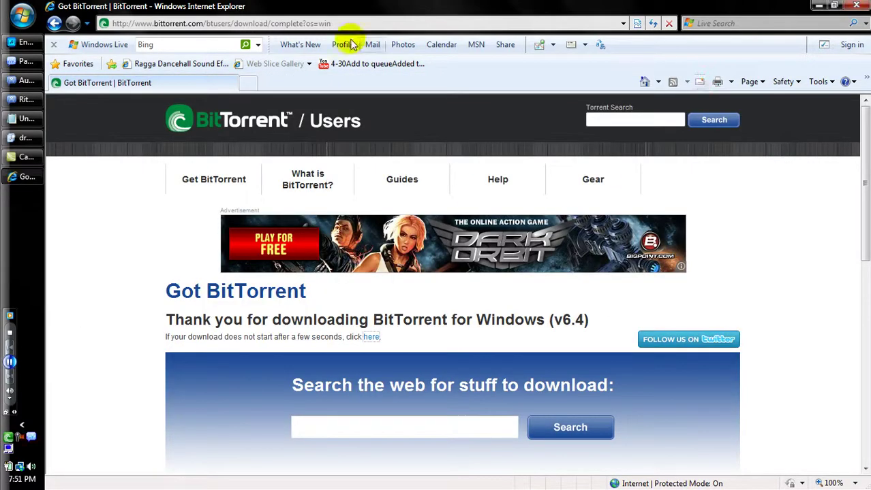
left_click(9, 436)
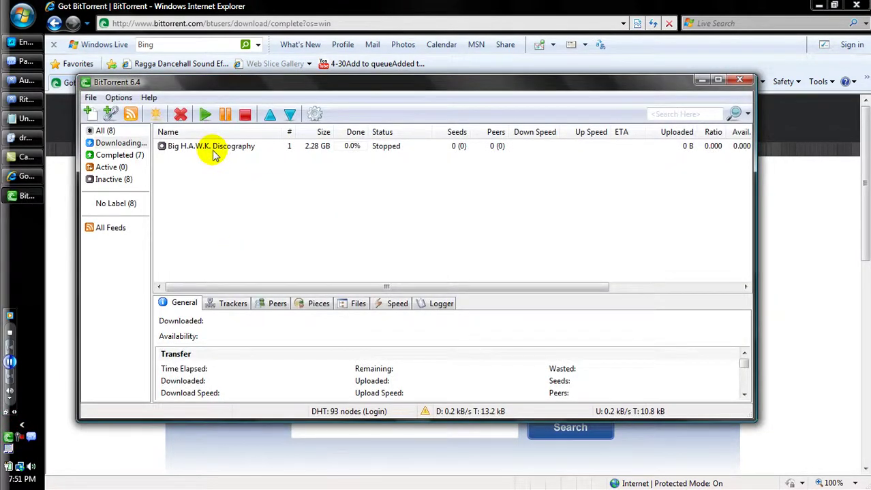
right_click(212, 148)
left_click(252, 171)
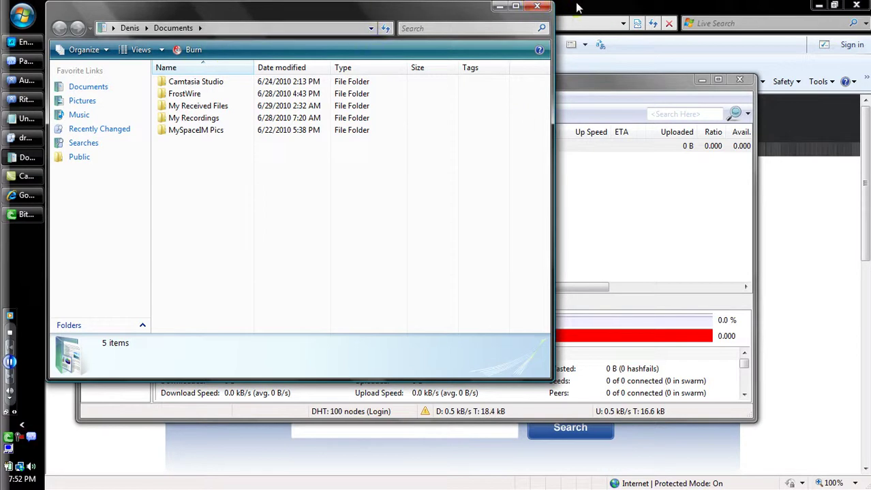
Close Documents, check the user's Downloads folder, then close Explorer and BitTorrent.
left_click(537, 8)
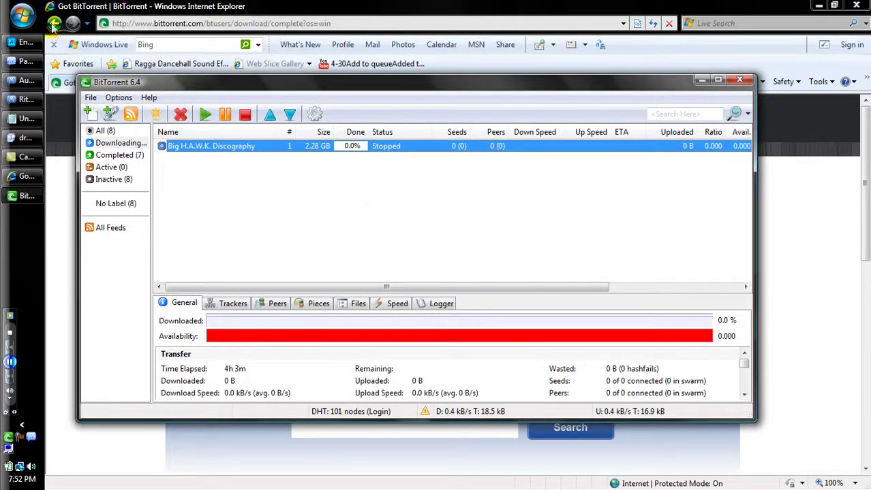
left_click(14, 15)
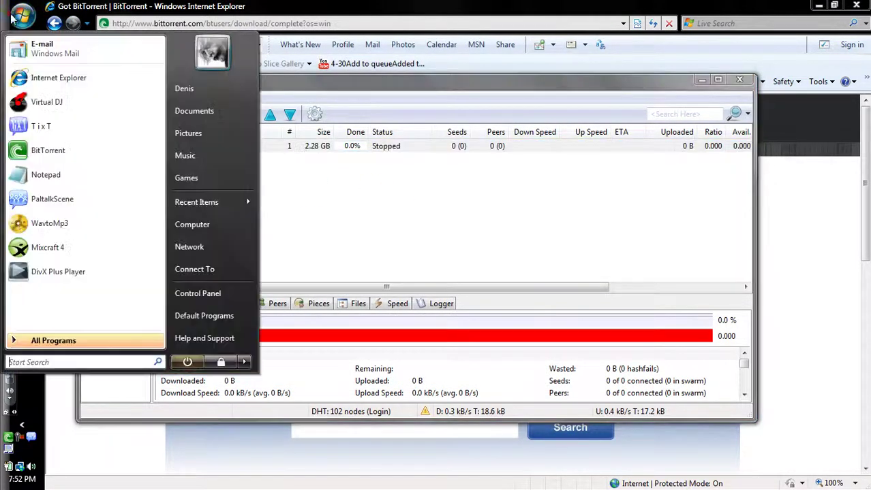
left_click(206, 89)
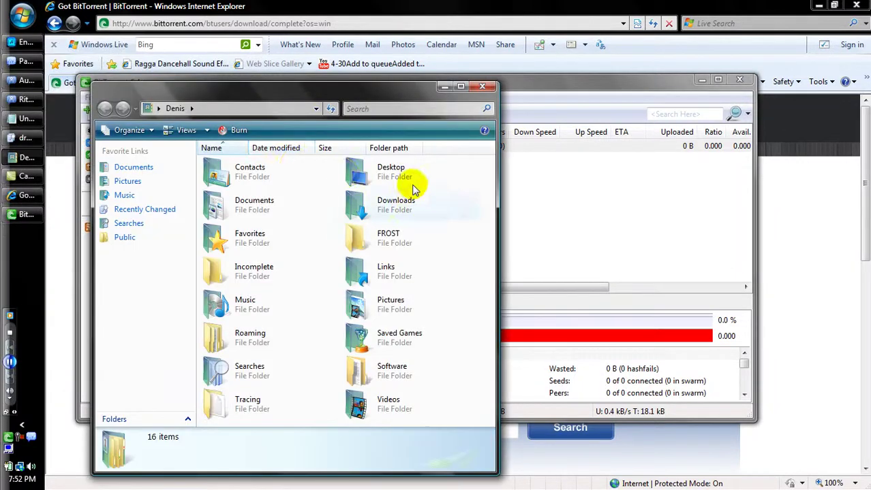
double_click(393, 211)
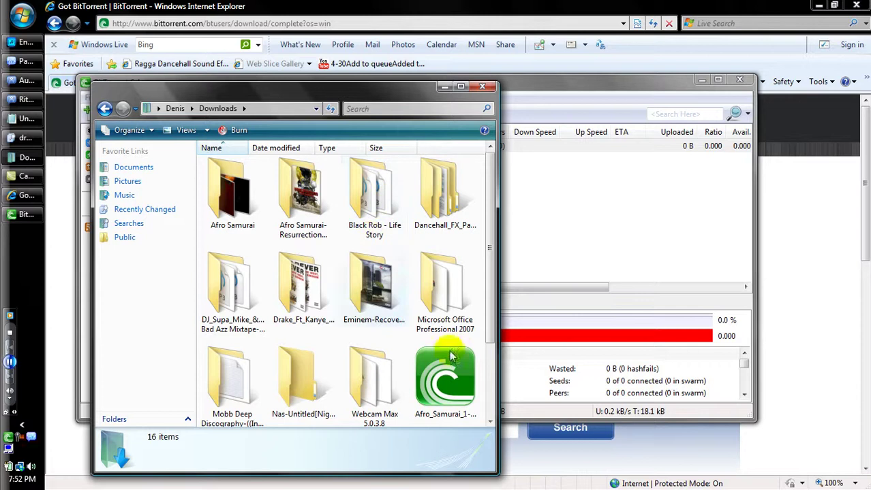
left_click(482, 89)
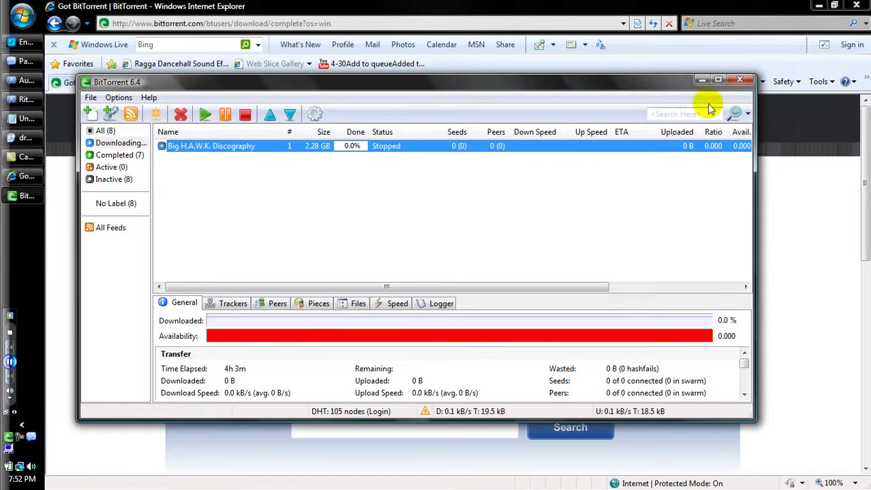
left_click(740, 82)
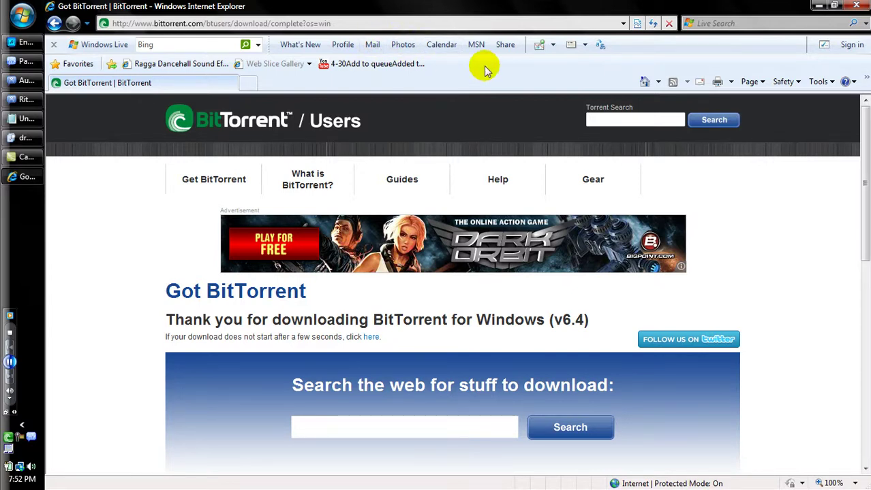
Open the Google home page from the Favorites list.
left_click(377, 25)
type("goo")
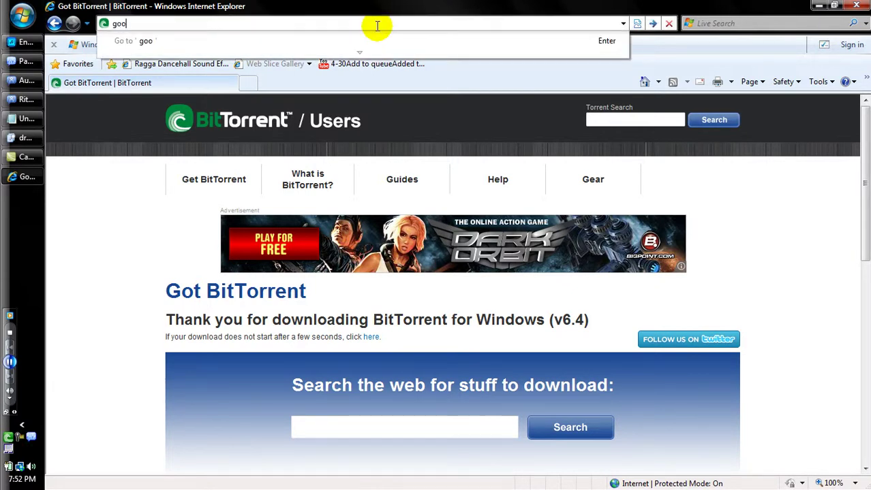
left_click(82, 108)
left_click(76, 63)
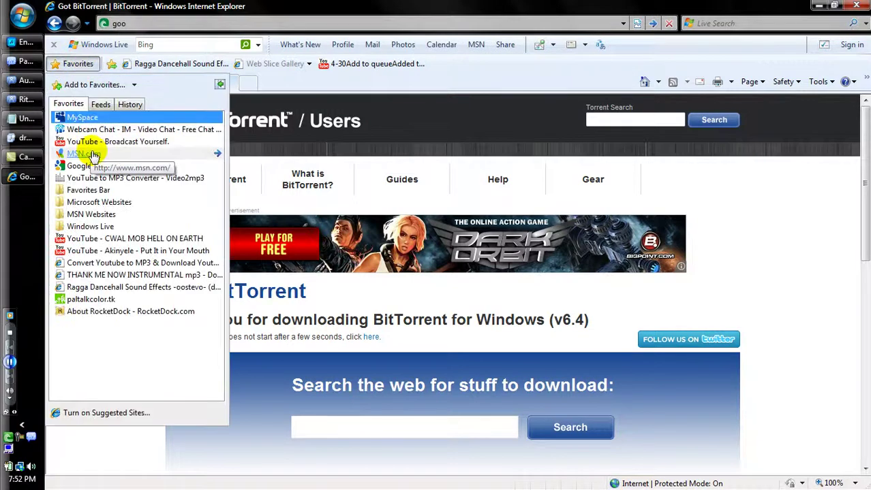
left_click(84, 166)
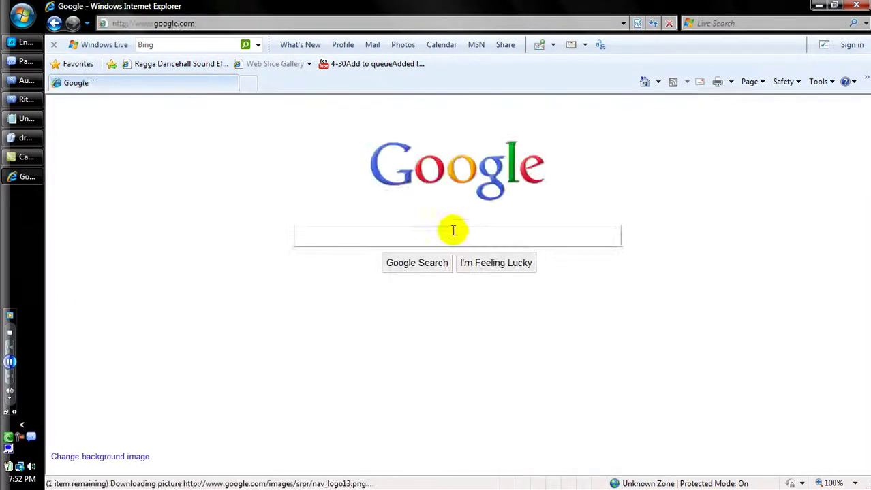
Search Google for 'drake torrent' and open the Drake - So Far Gone result.
left_click(441, 238)
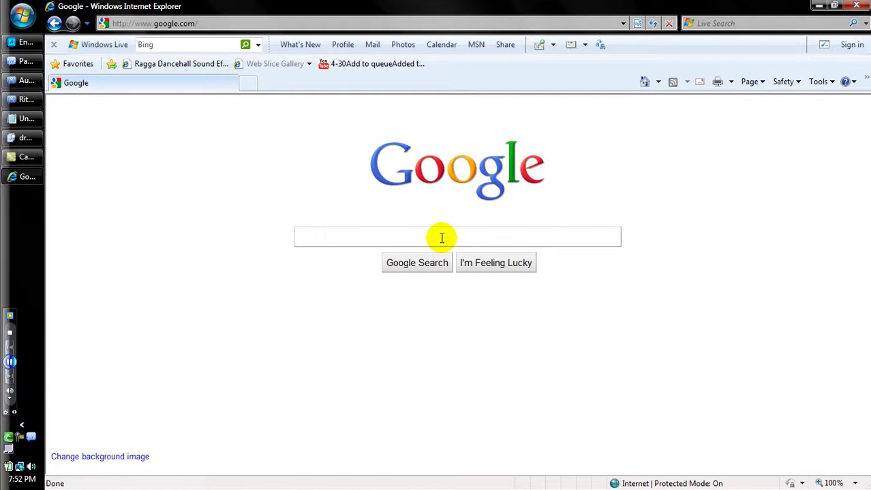
type("drake")
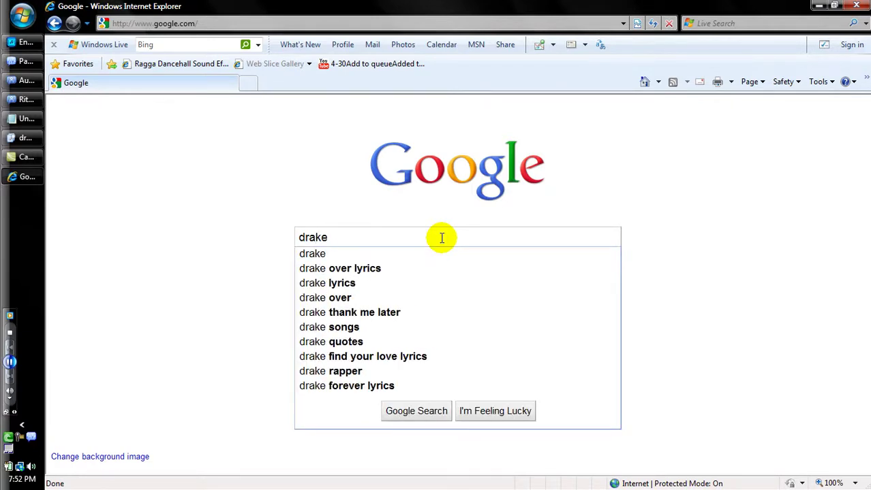
type(" torrent")
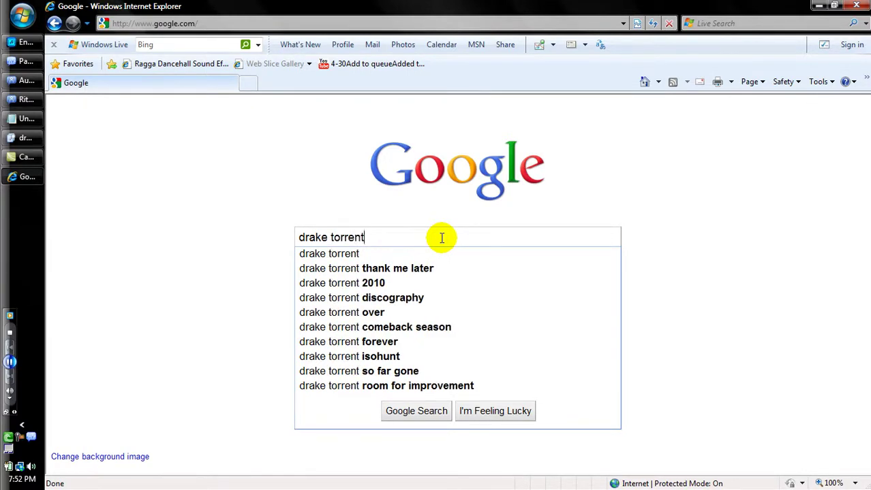
key("BackSpace")
key("BackSpace")
key("BackSpace")
key("BackSpace")
type("re")
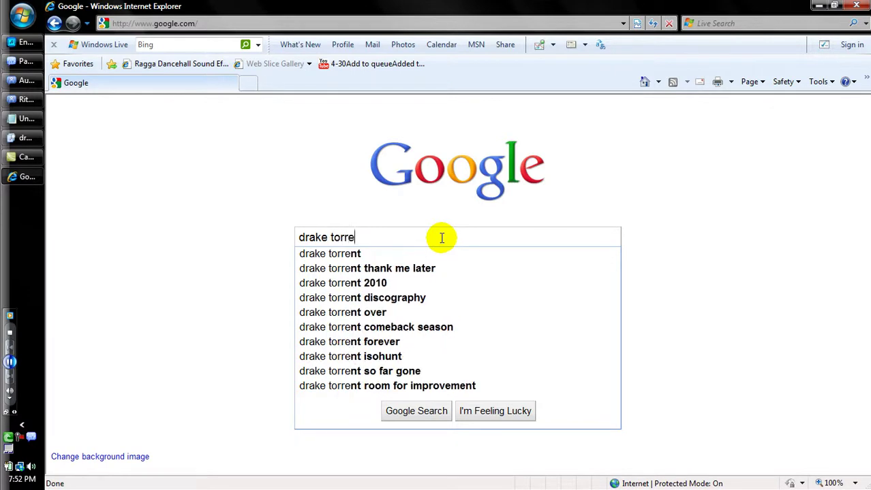
type("nt")
key("Return")
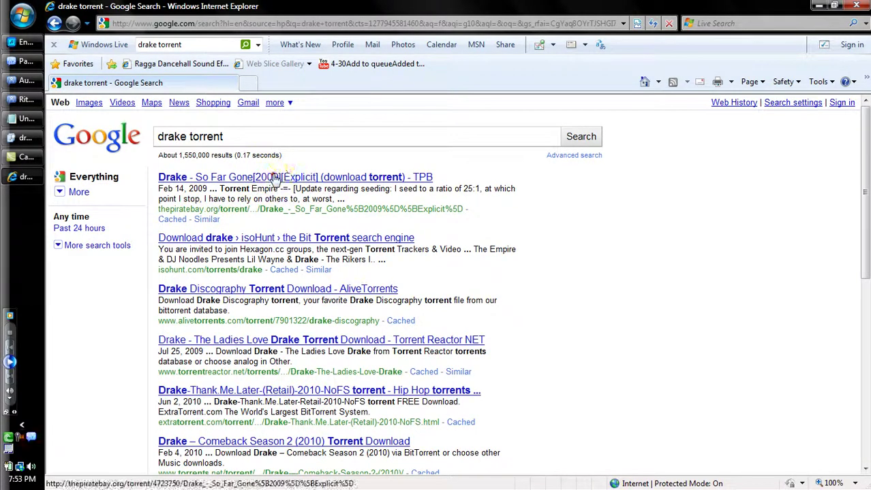
left_click(272, 176)
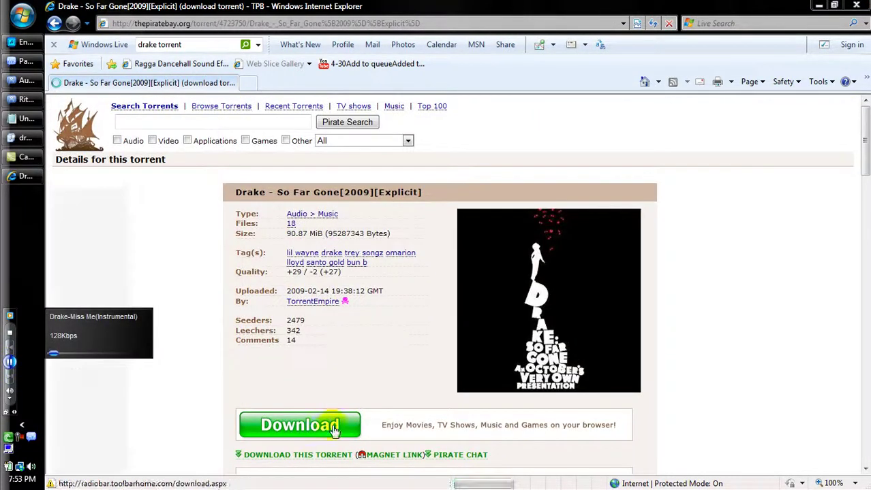
Download the So Far Gone torrent file and allow BitTorrent to open it.
scroll(855, 151, "down", 3)
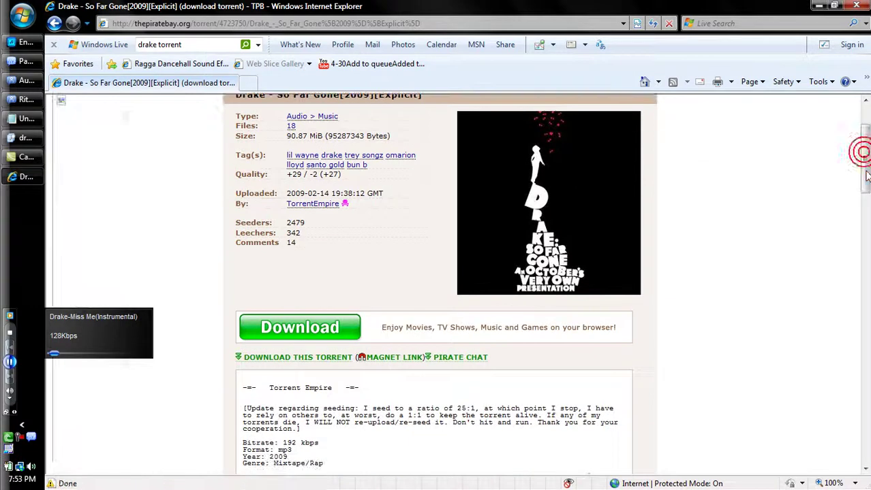
left_click(299, 358)
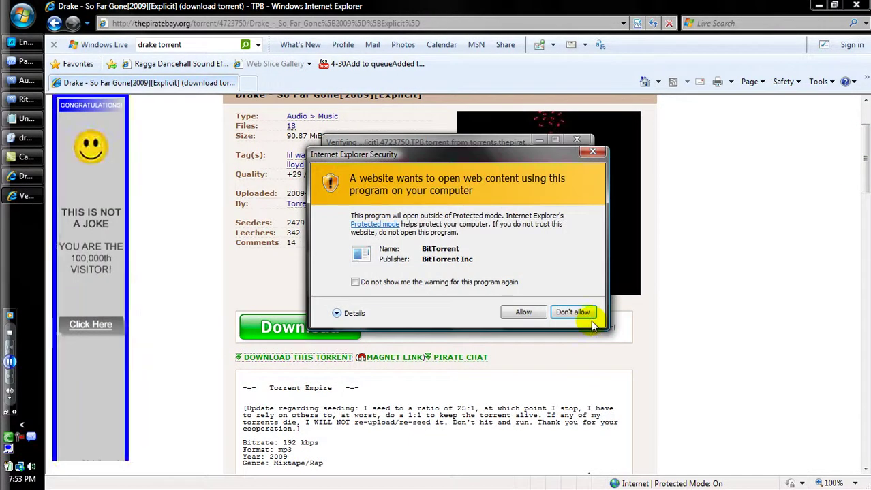
left_click(524, 312)
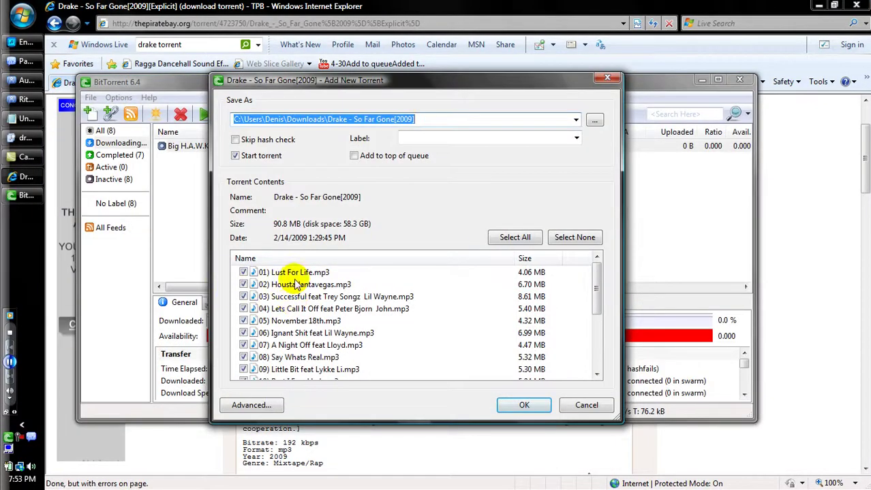
Accept Drake - So Far Gone[2009] with all files so it downloads, then show its actions.
left_click_drag(594, 283, 598, 352)
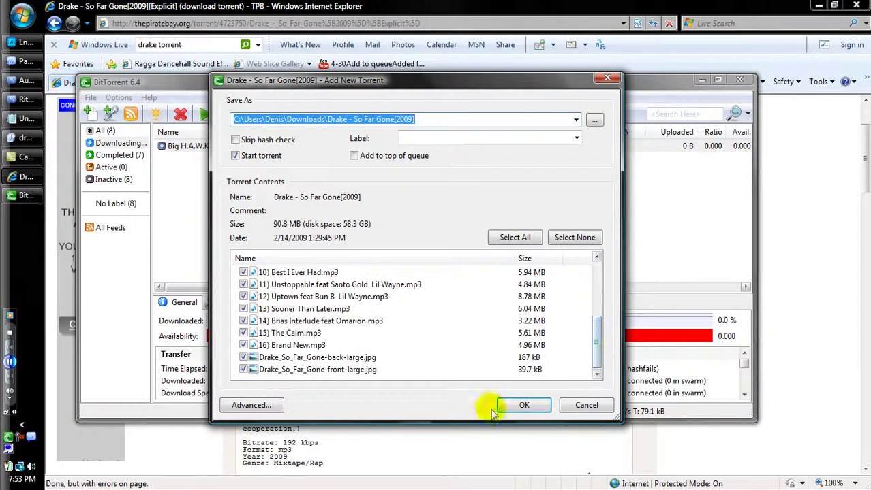
left_click(521, 405)
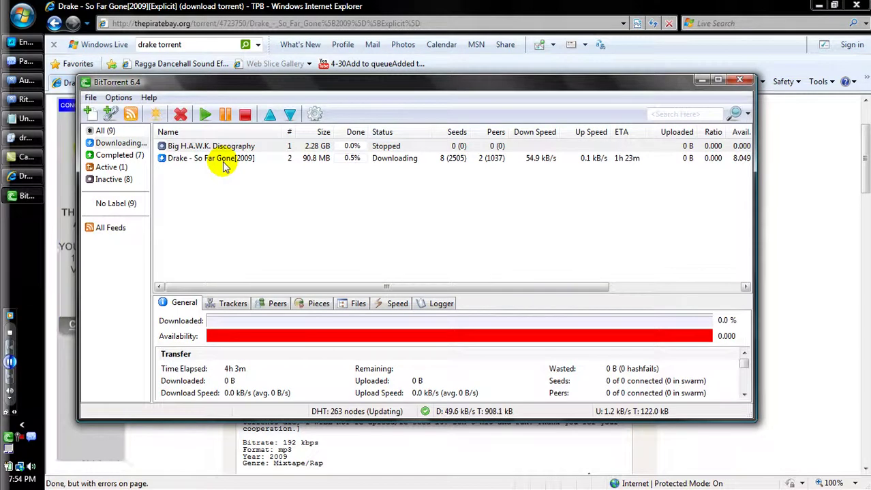
right_click(224, 164)
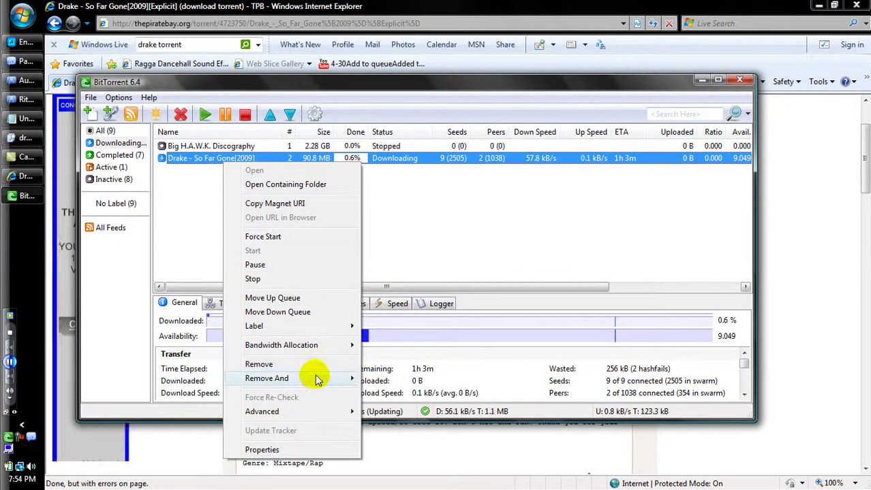
Delete the Drake torrent from BitTorrent together with its downloaded data.
mouse_move(312, 380)
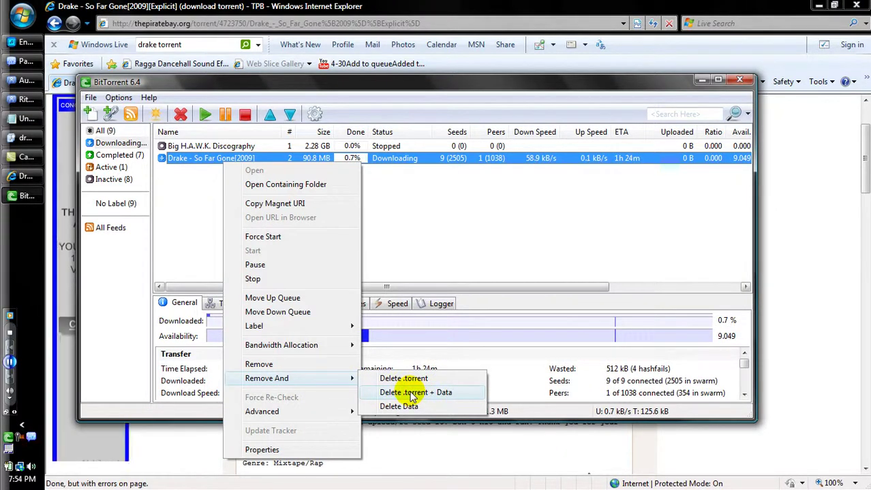
left_click(412, 394)
left_click(496, 261)
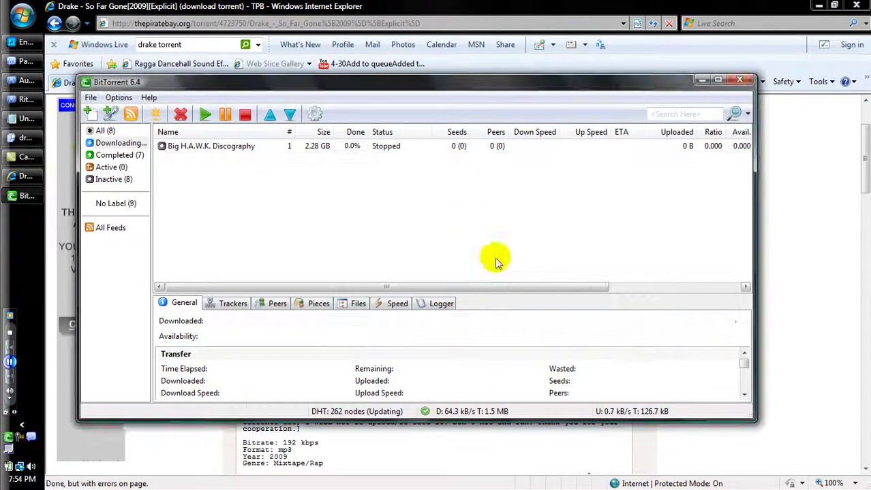
Dismiss the Big H.A.W.K. Discography menu and close BitTorrent, returning to the Drake TPB page.
right_click(186, 147)
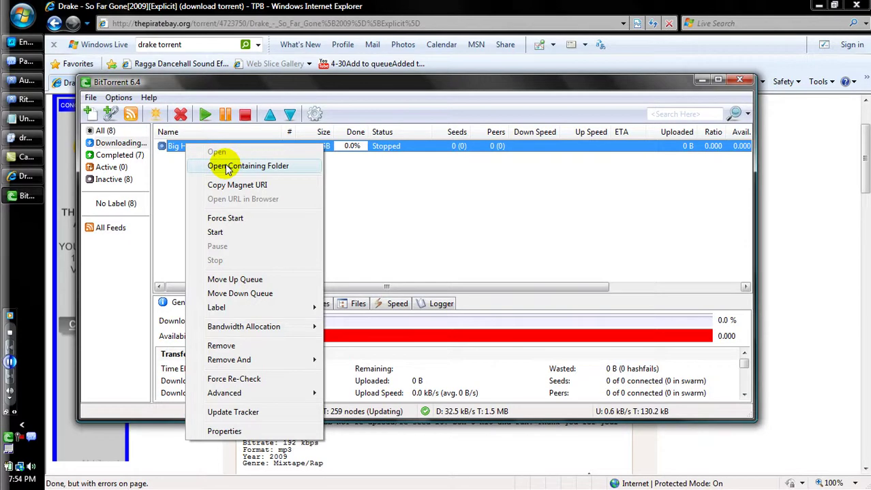
left_click(350, 162)
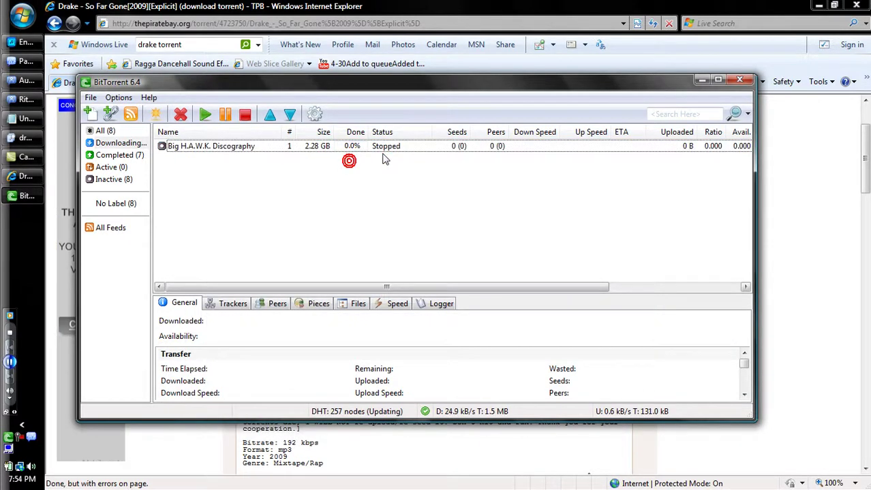
left_click(739, 81)
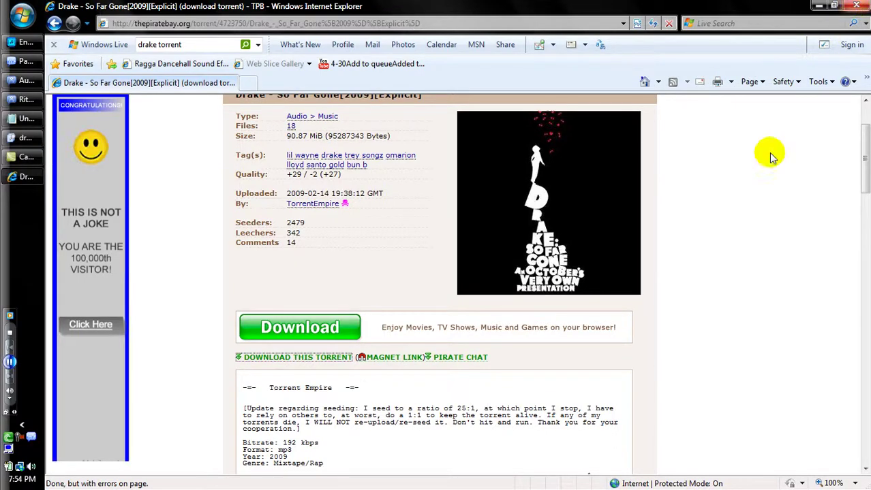
Search Google for 'dark knight axxo torrent' and open the TPB page for The Dark Knight[2008]DvDrip-aXXo.
left_click(54, 22)
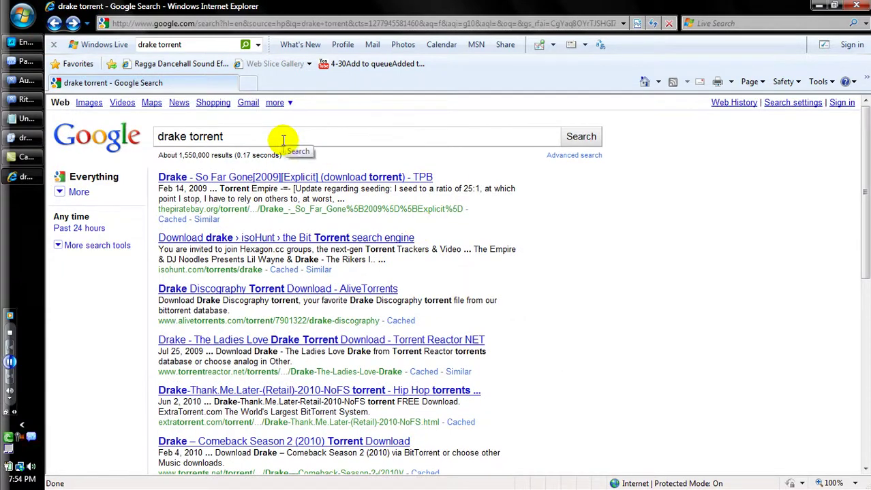
left_click_drag(187, 137, 59, 130)
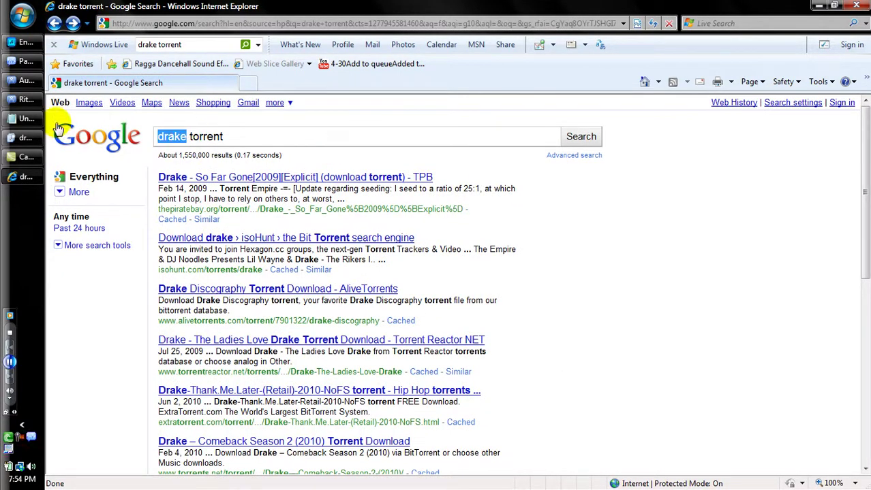
type("dark kni")
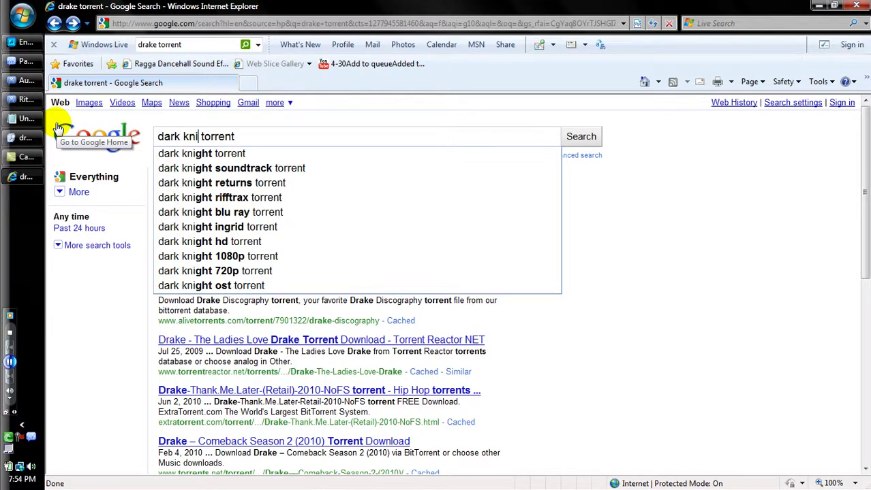
type("ght")
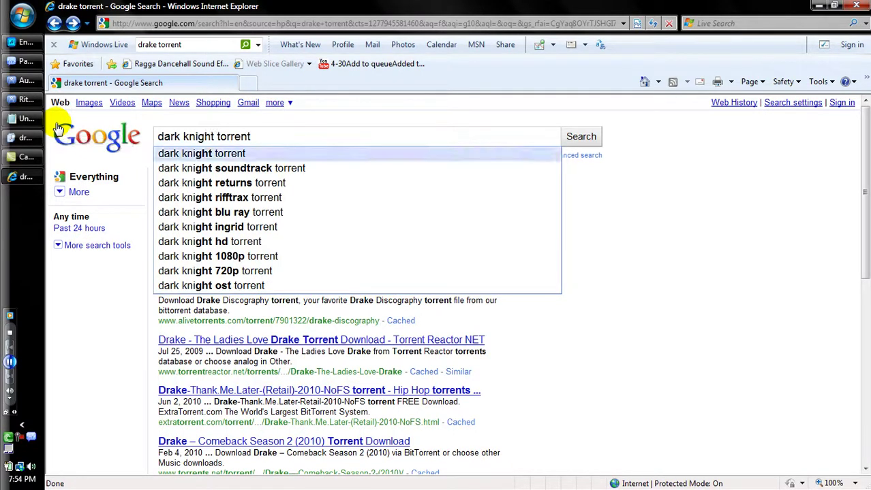
key("Return")
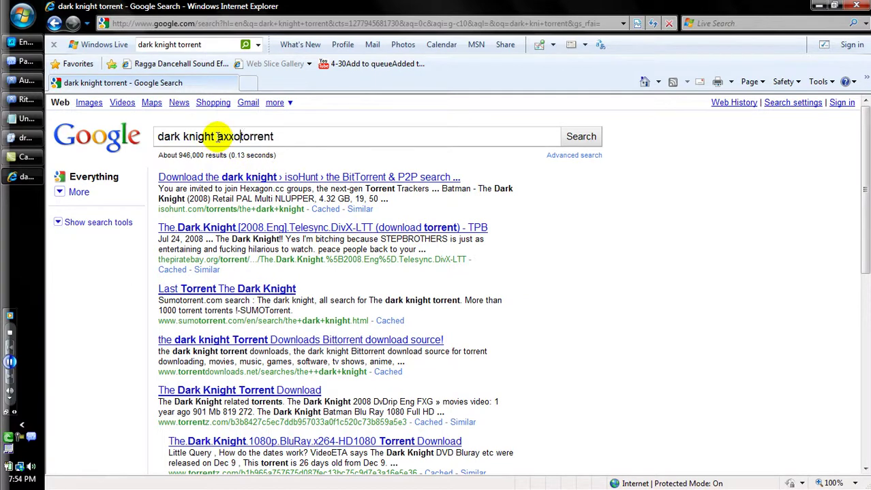
key("Return")
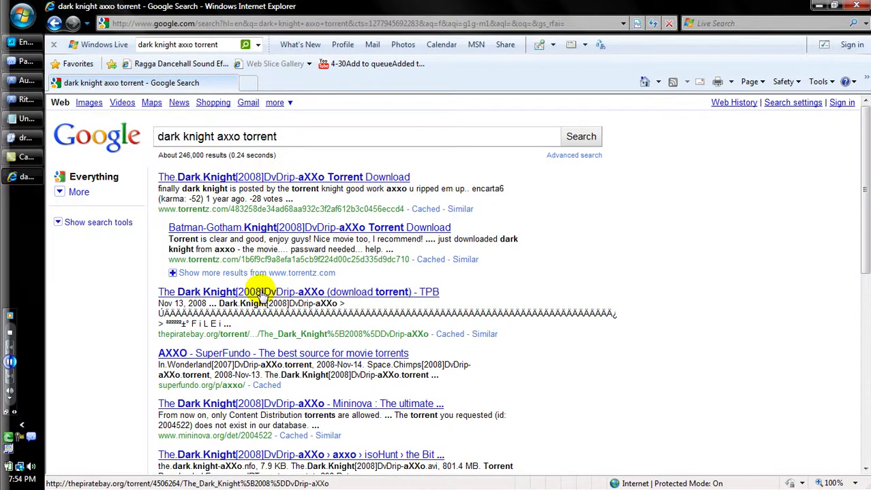
left_click(262, 291)
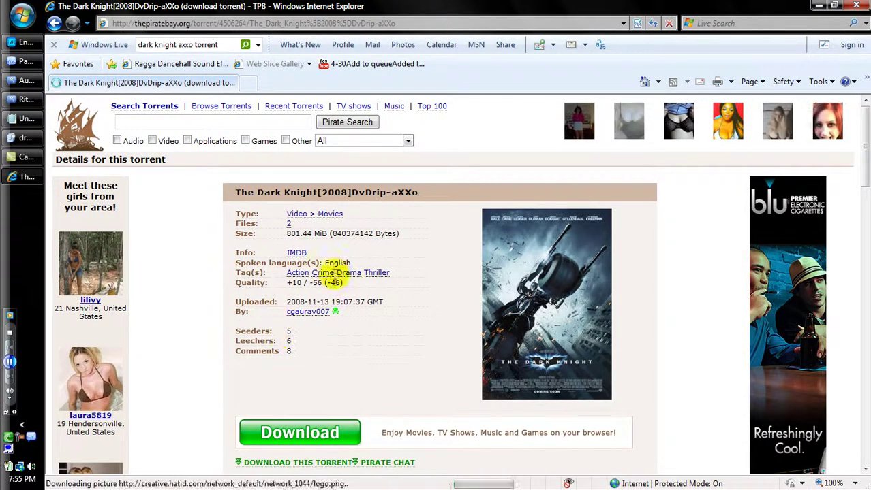
Go back to the 'dark knight axxo torrent' results, briefly show and close BitTorrent, then open the first Torrentz result.
left_click(62, 23)
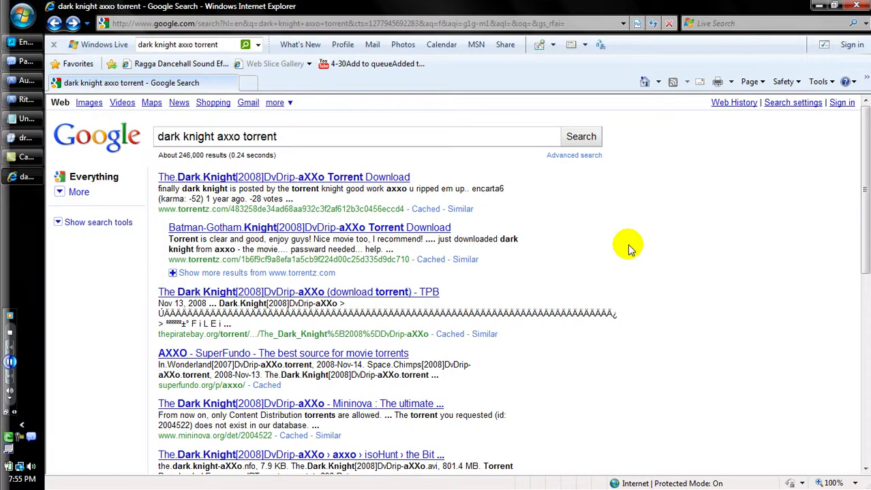
left_click(8, 439)
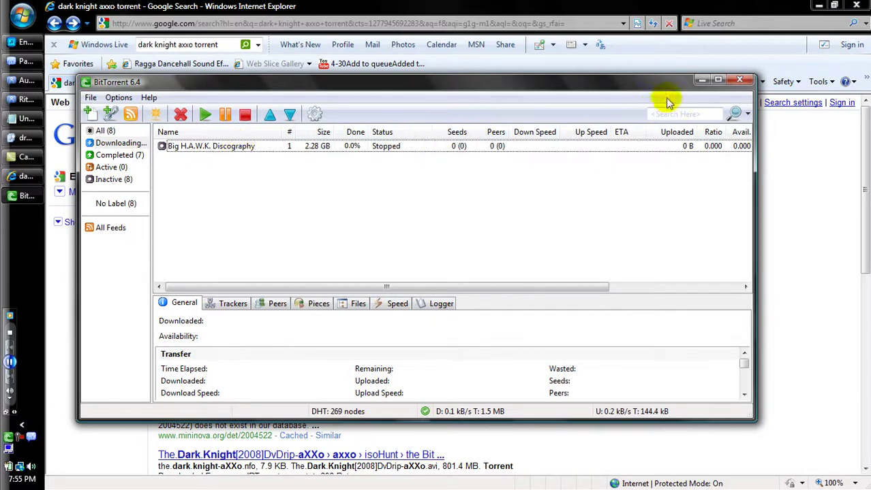
left_click(741, 81)
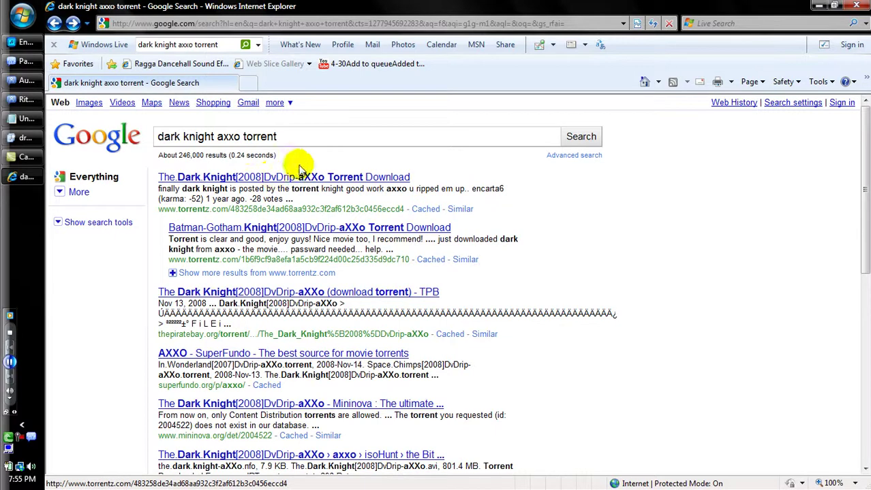
left_click(195, 179)
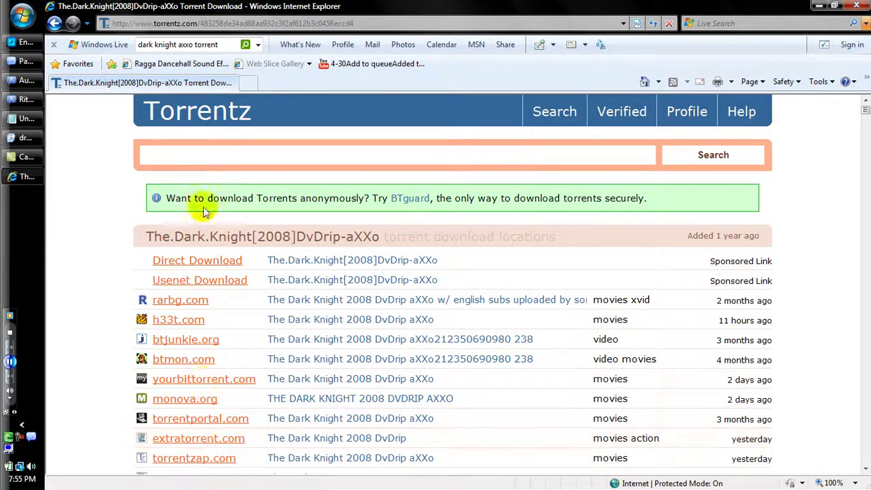
Try the btjunkie.org download location and close its invalid-torrent page window.
left_click(176, 342)
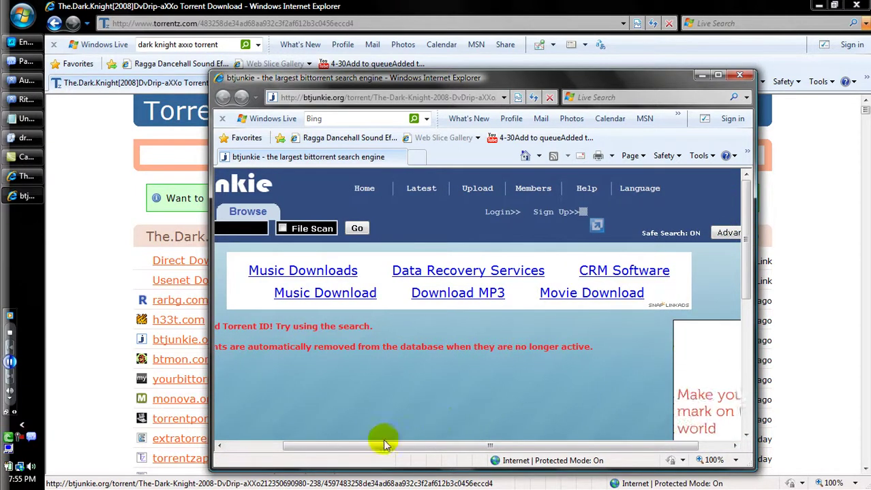
left_click_drag(360, 446, 301, 446)
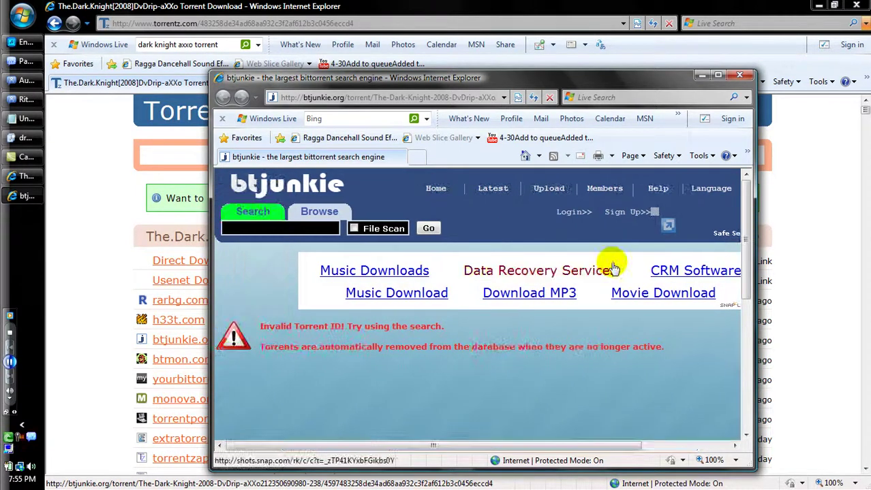
left_click(740, 76)
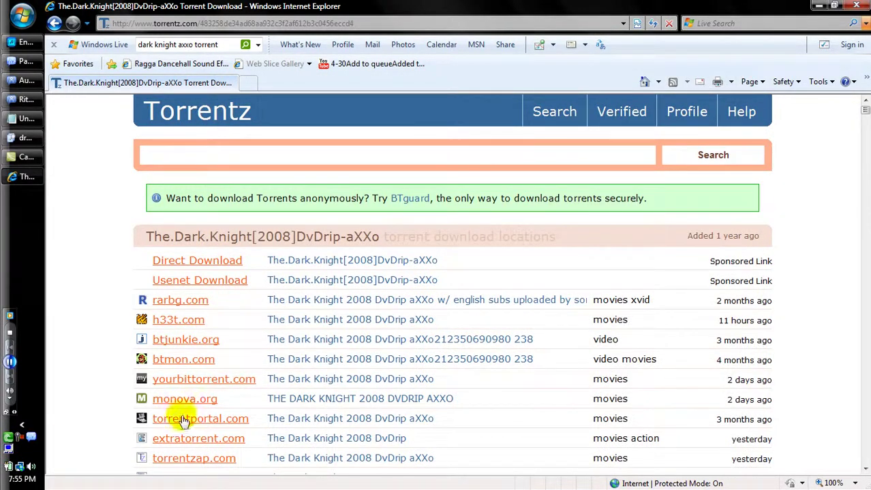
Download The Dark Knight torrent from monova.org and open it directly in BitTorrent, allowing the security prompt.
left_click(417, 361)
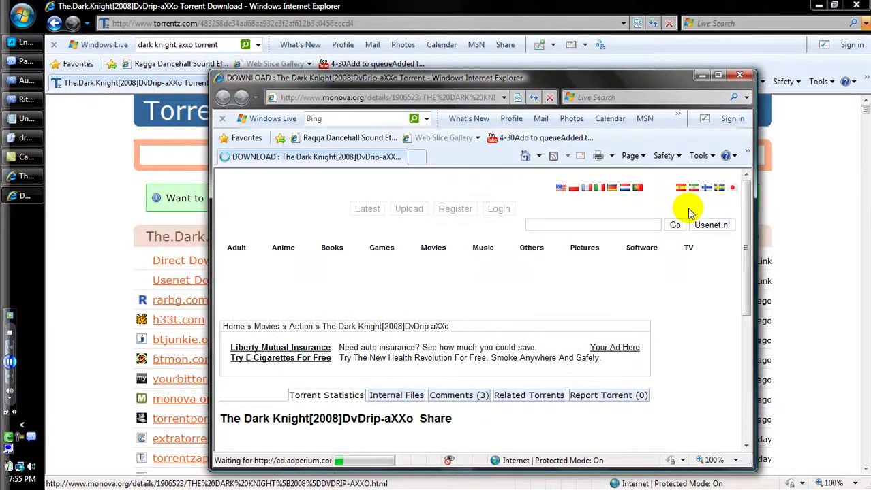
left_click_drag(748, 200, 747, 273)
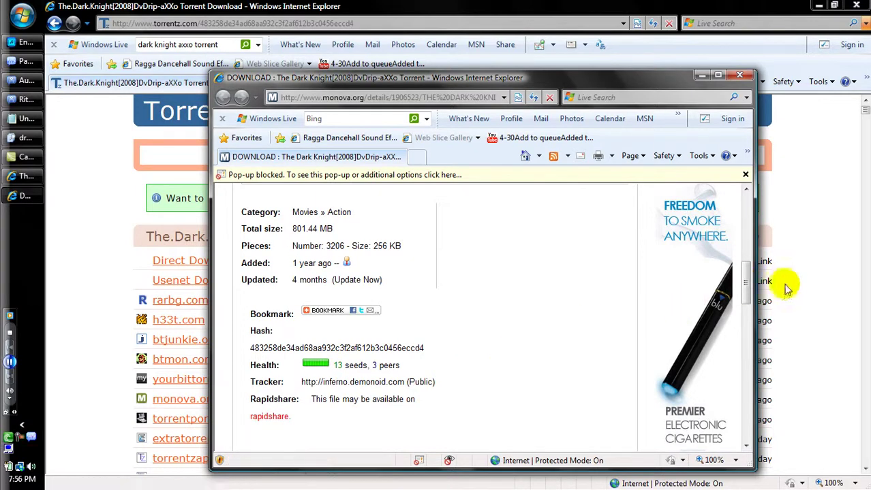
left_click_drag(744, 285, 745, 247)
left_click(382, 349)
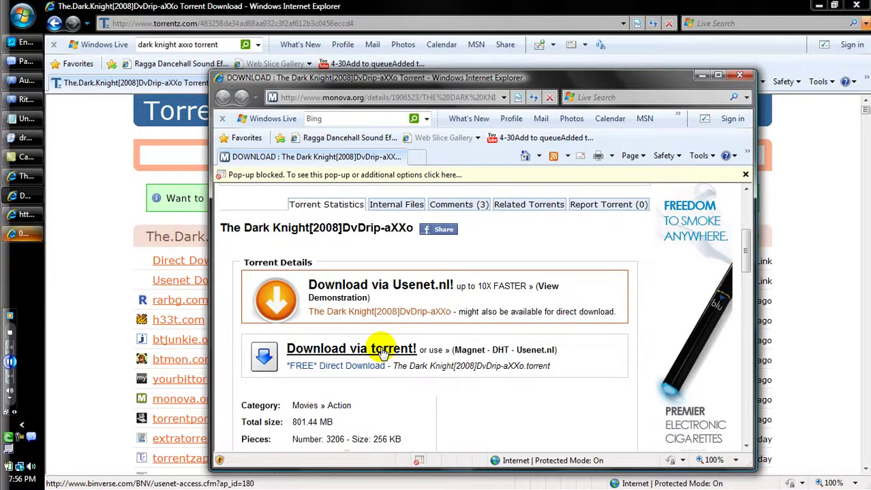
left_click(19, 235)
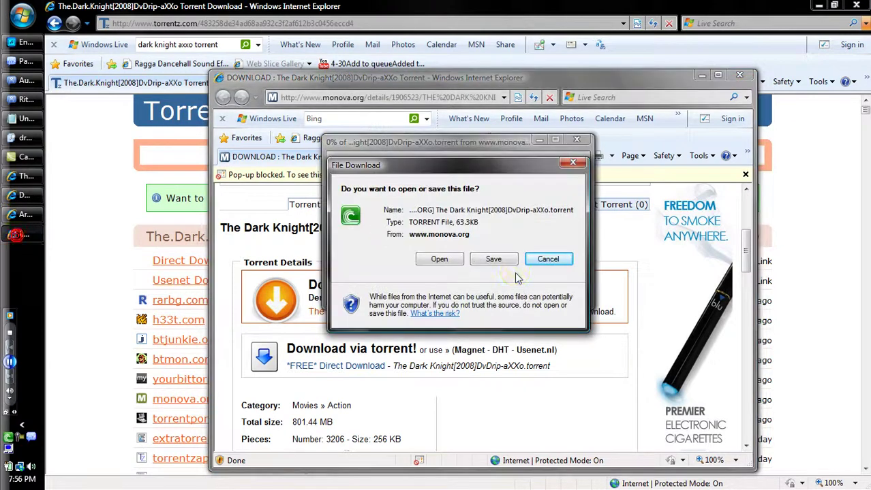
left_click(440, 258)
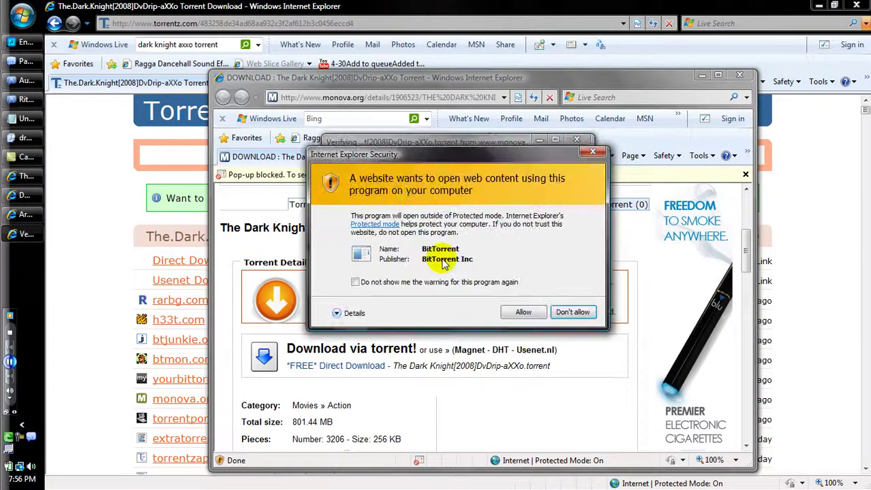
left_click(525, 313)
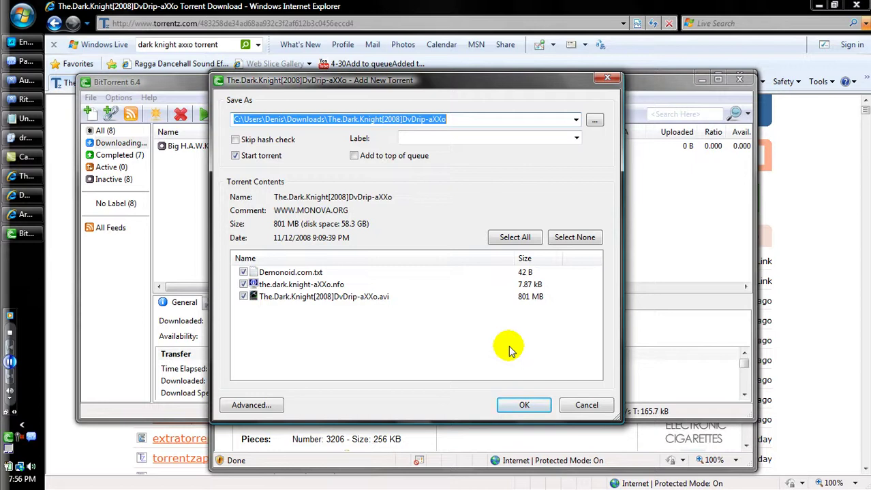
Add The.Dark.Knight[2008]DvDrip-aXXo, then delete it with its .torrent and data and close BitTorrent.
left_click(524, 405)
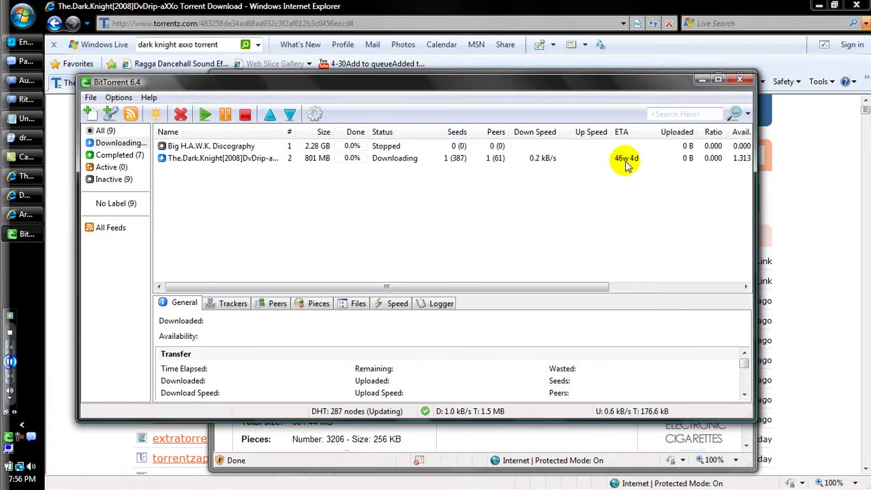
right_click(221, 161)
mouse_move(336, 375)
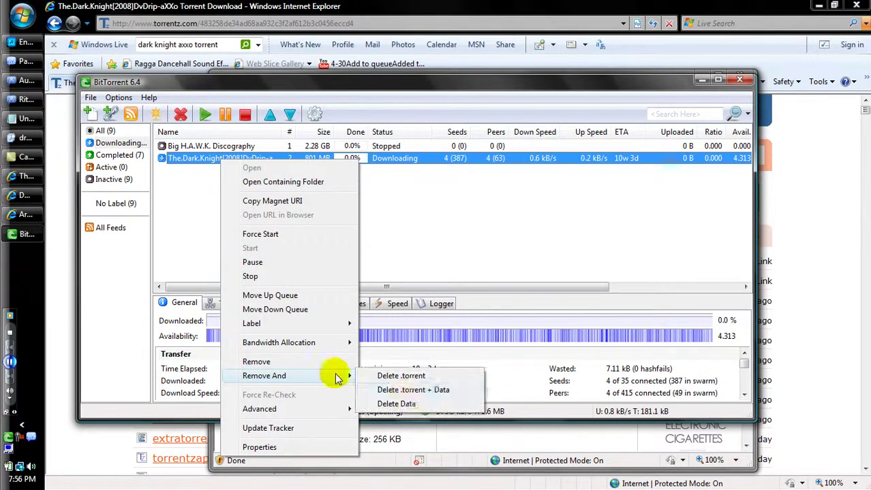
left_click(406, 392)
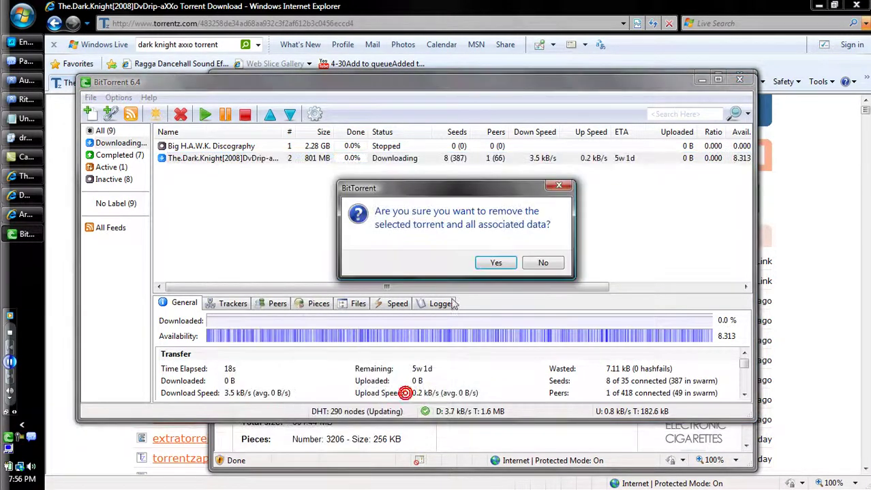
left_click(488, 261)
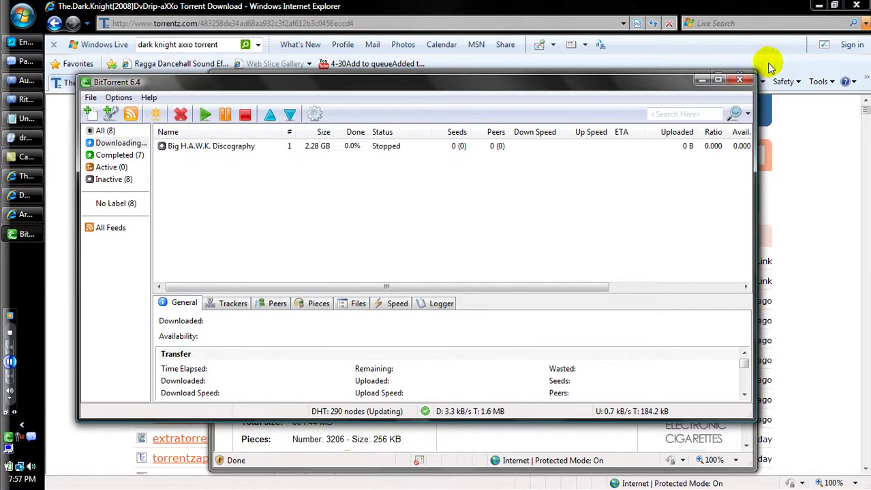
left_click(741, 80)
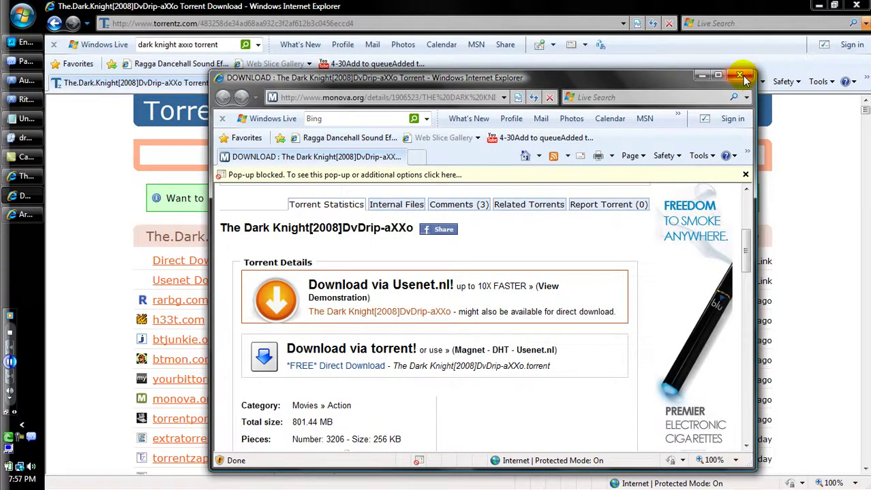